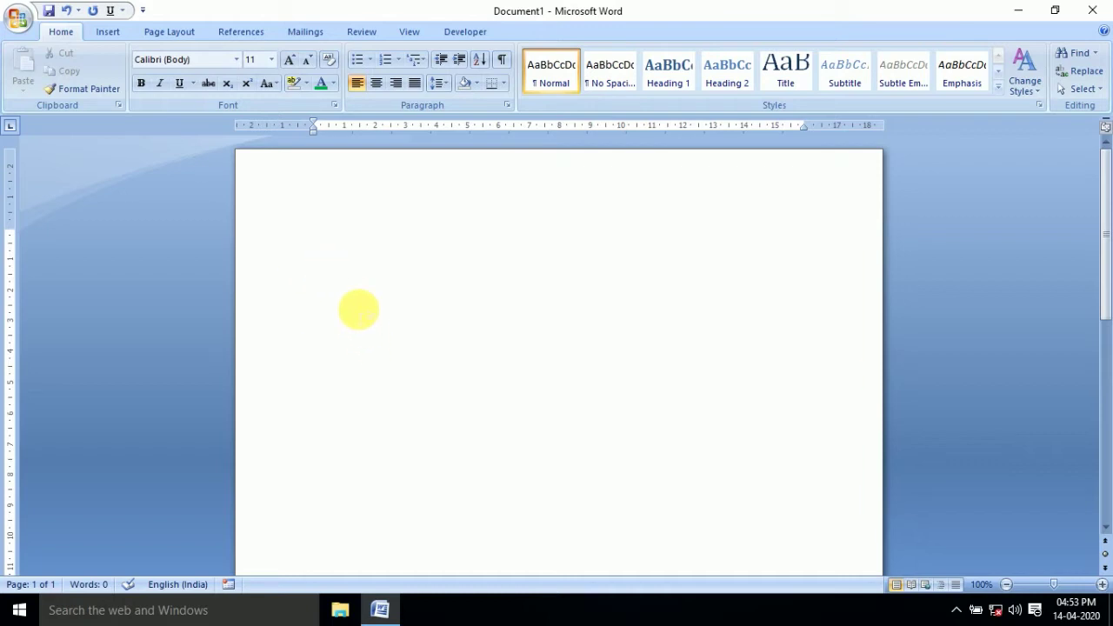
Enter the word "Thiamzirna" at the start of the blank document
text(T)
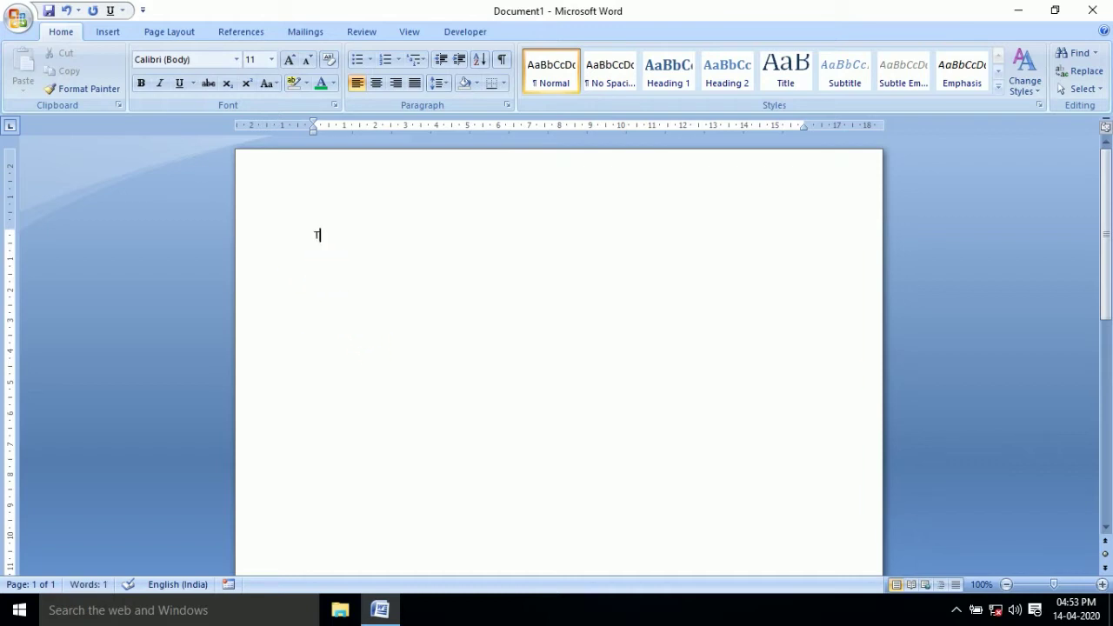
text(hiamzirna)
click(342, 258)
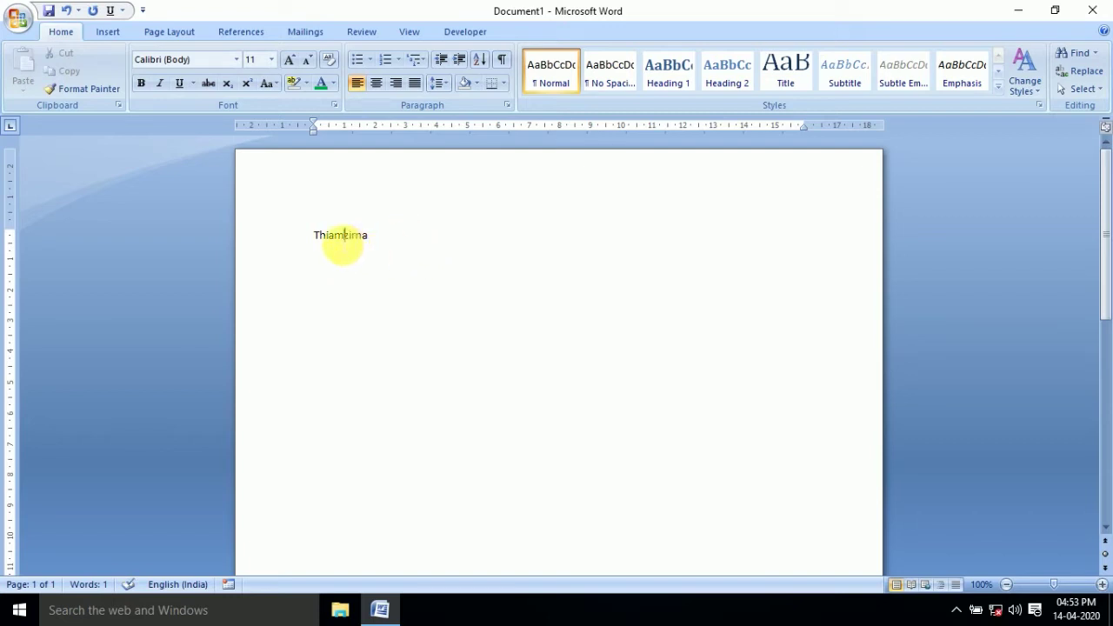
click(374, 237)
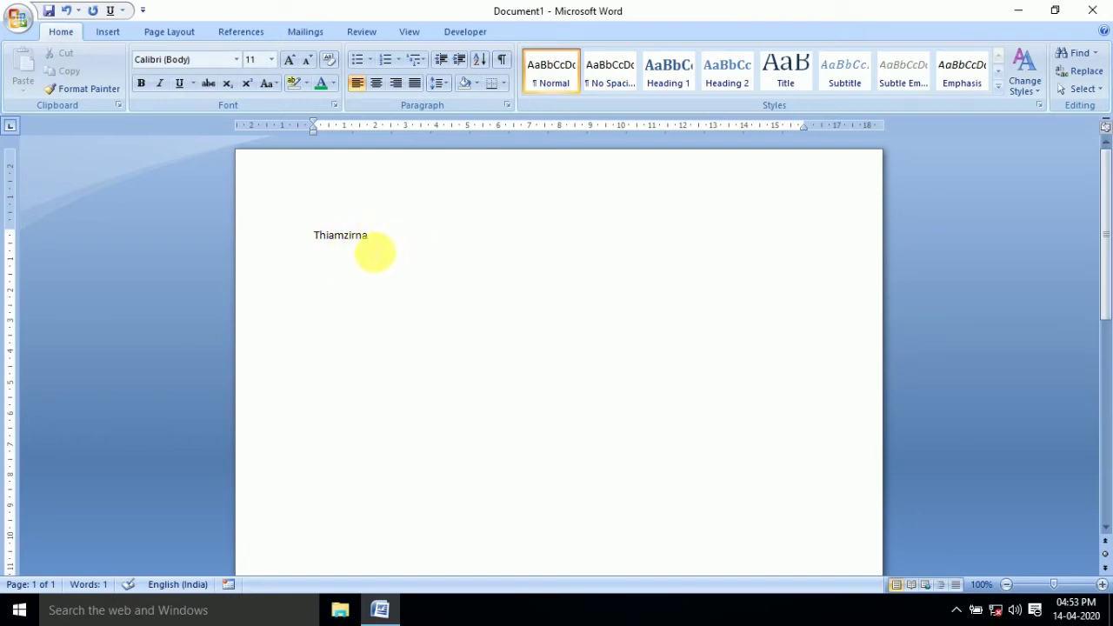
drag(339, 241, 360, 241)
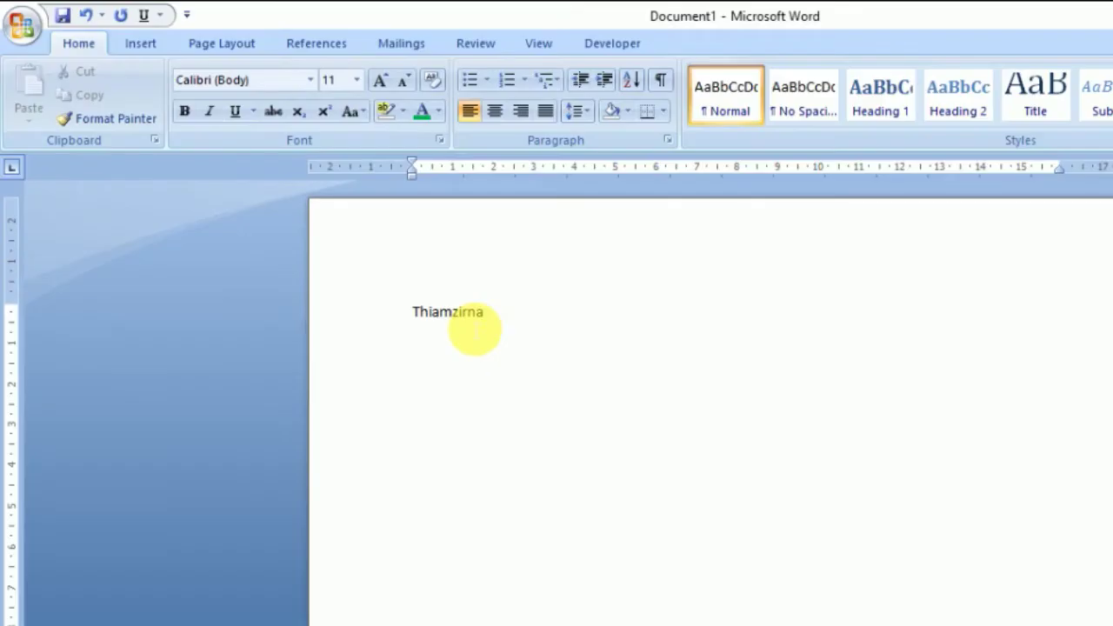
click(505, 313)
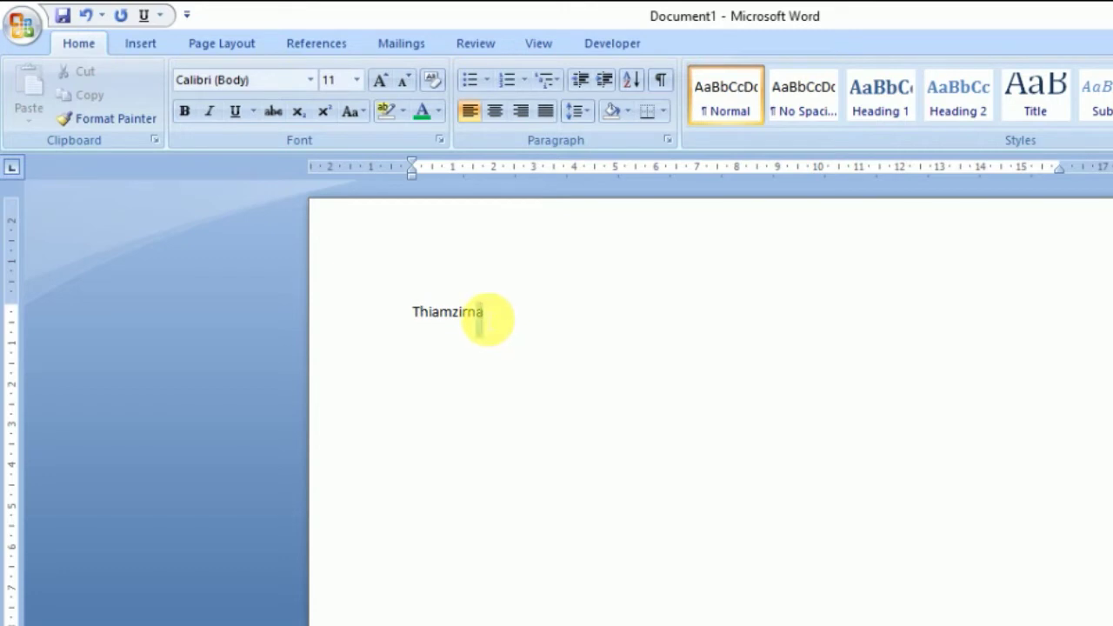
Select the whole word and try the Algerian font on it, followed by Britannic Bold
drag(487, 318, 413, 313)
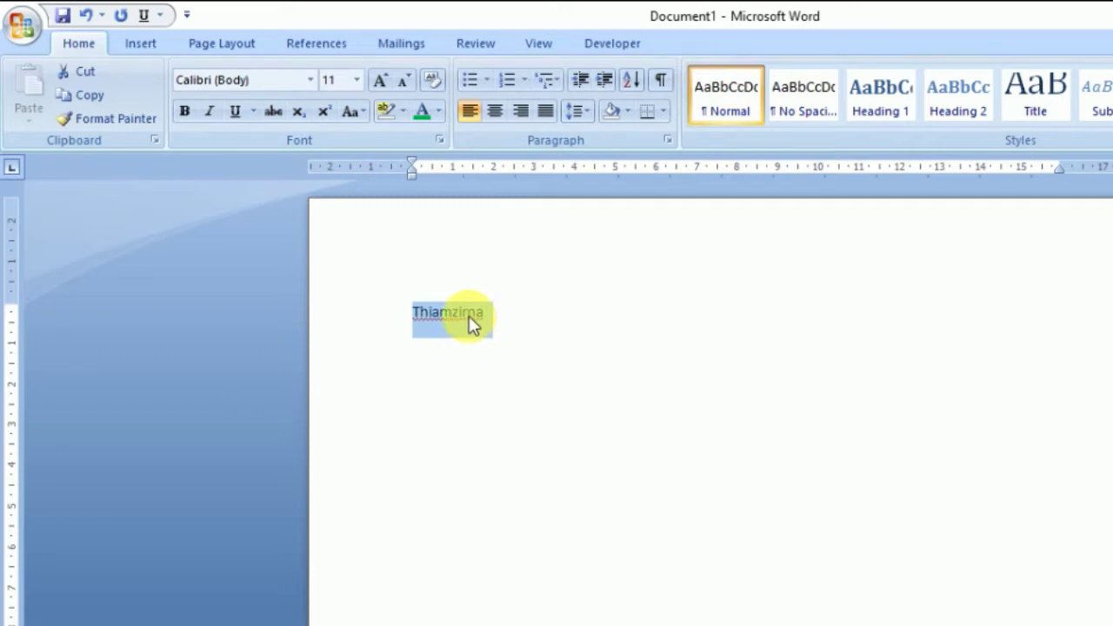
click(310, 80)
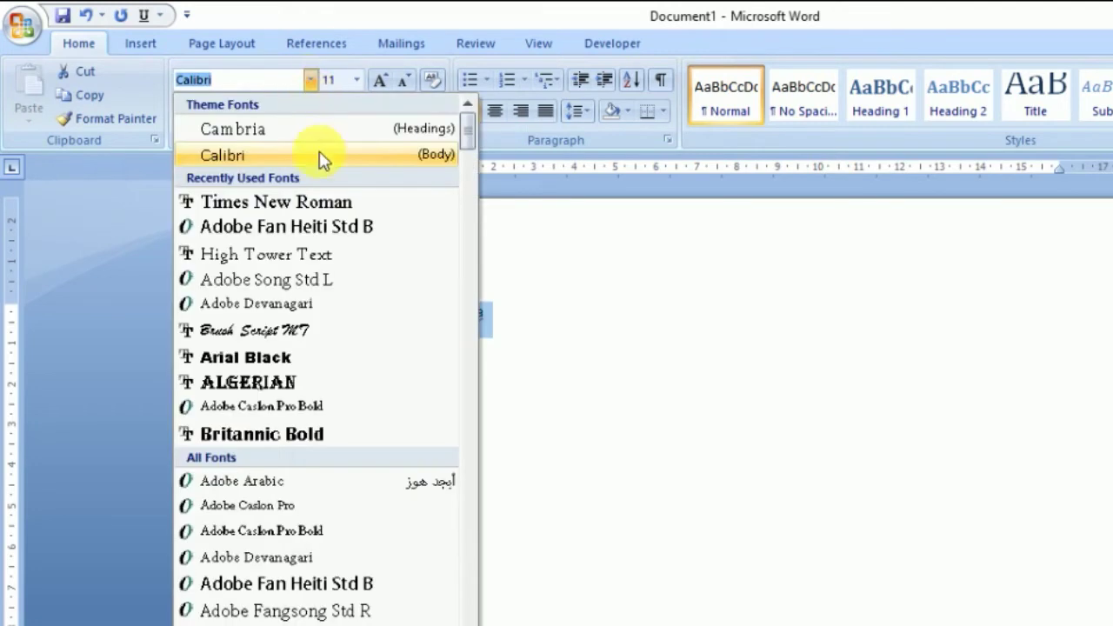
click(316, 384)
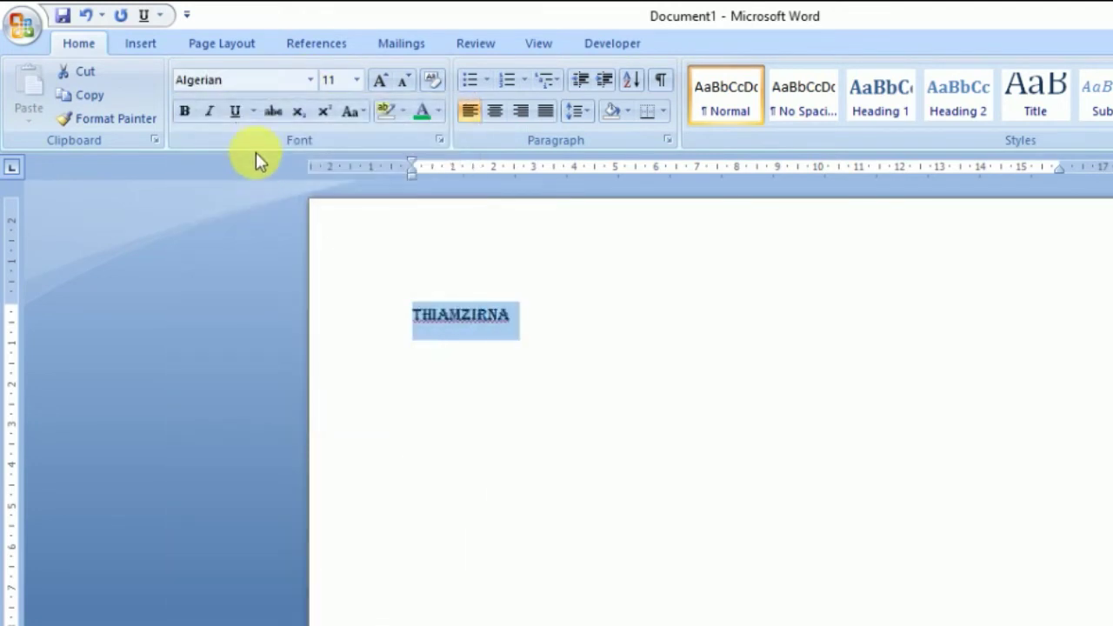
click(218, 79)
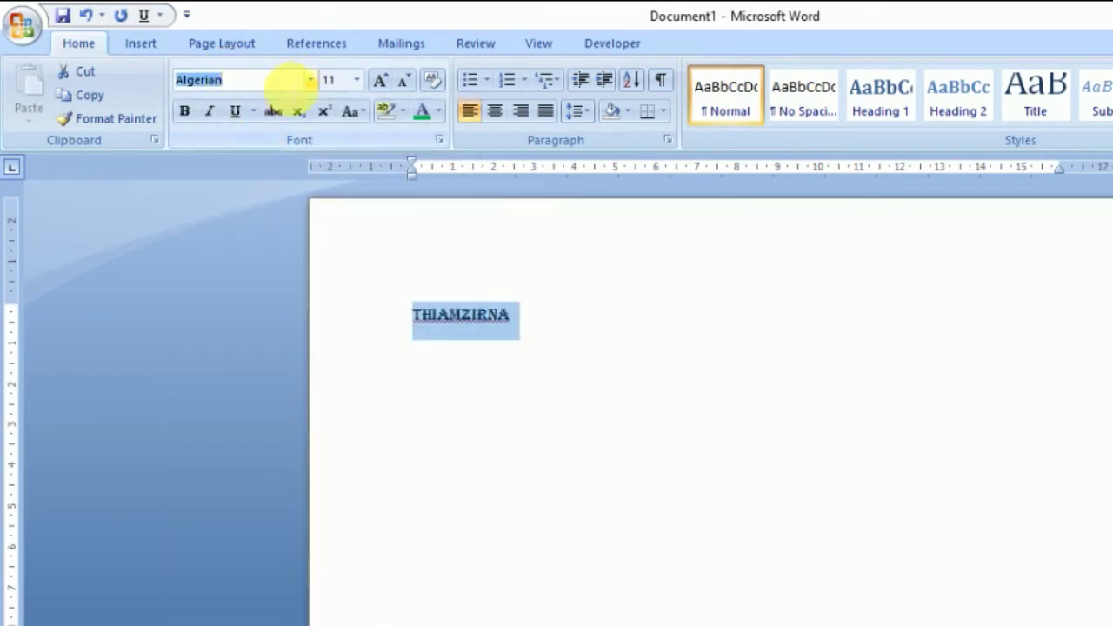
click(308, 80)
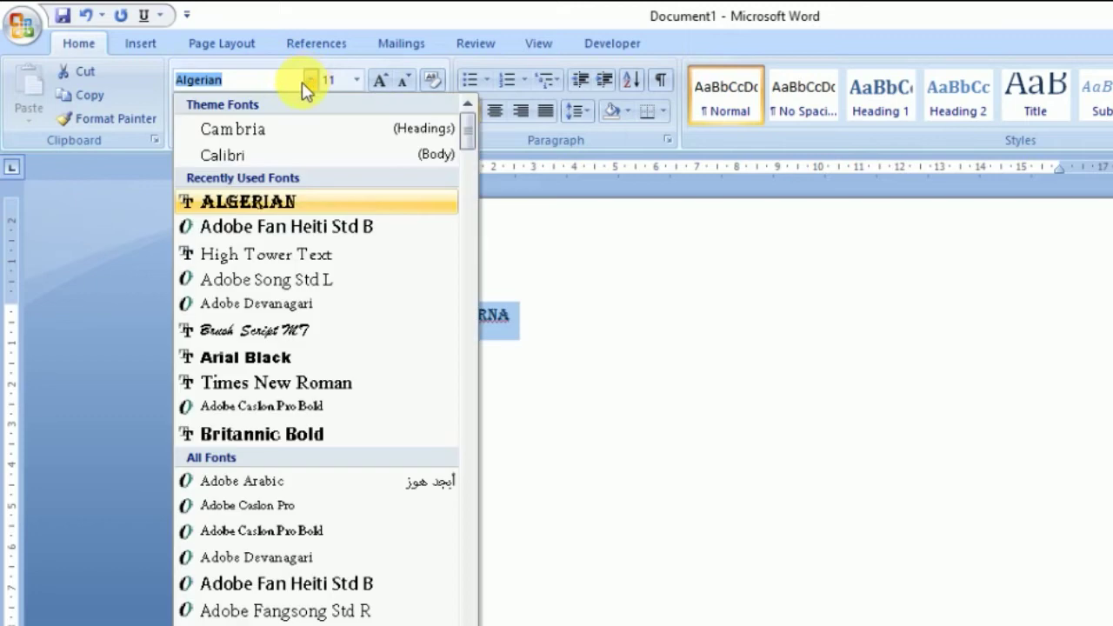
click(264, 434)
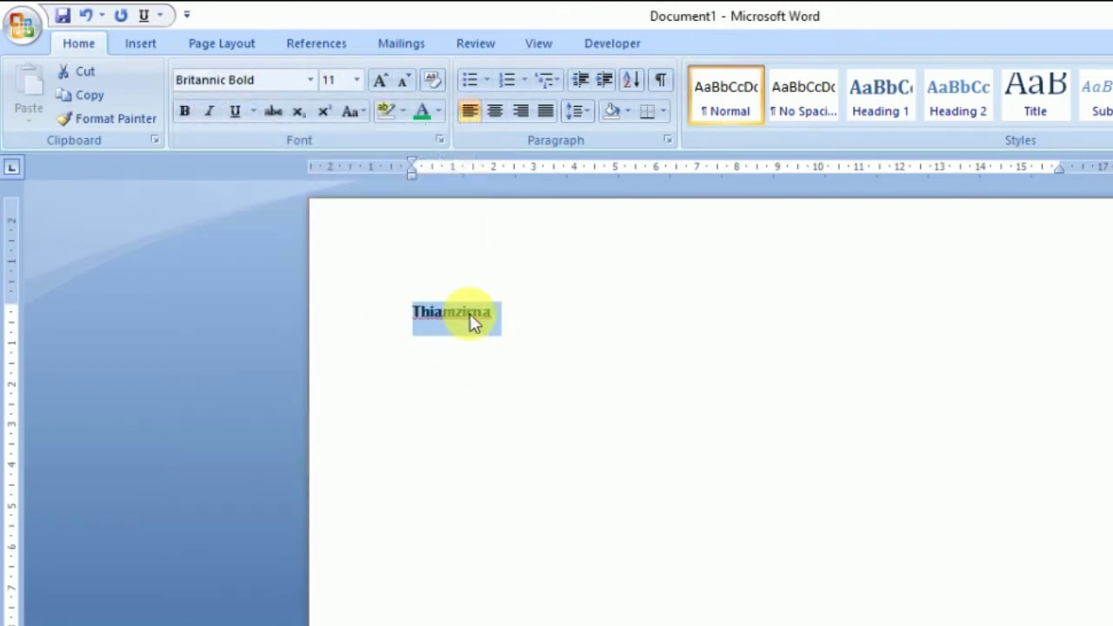
Set the selected word's font to Times New Roman and its size to 26
click(310, 79)
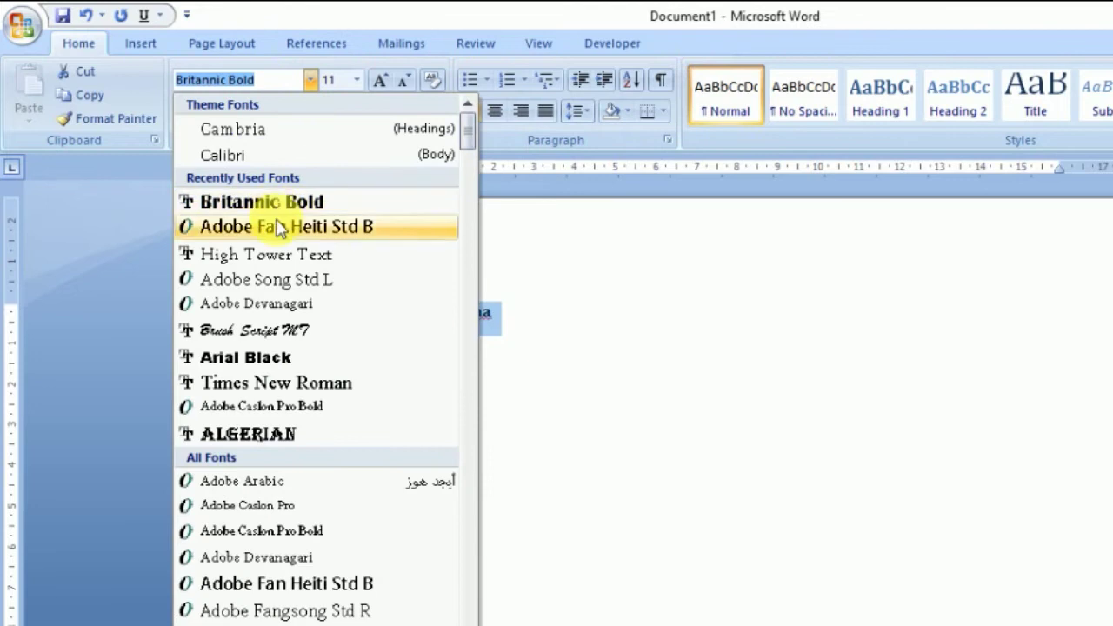
click(296, 383)
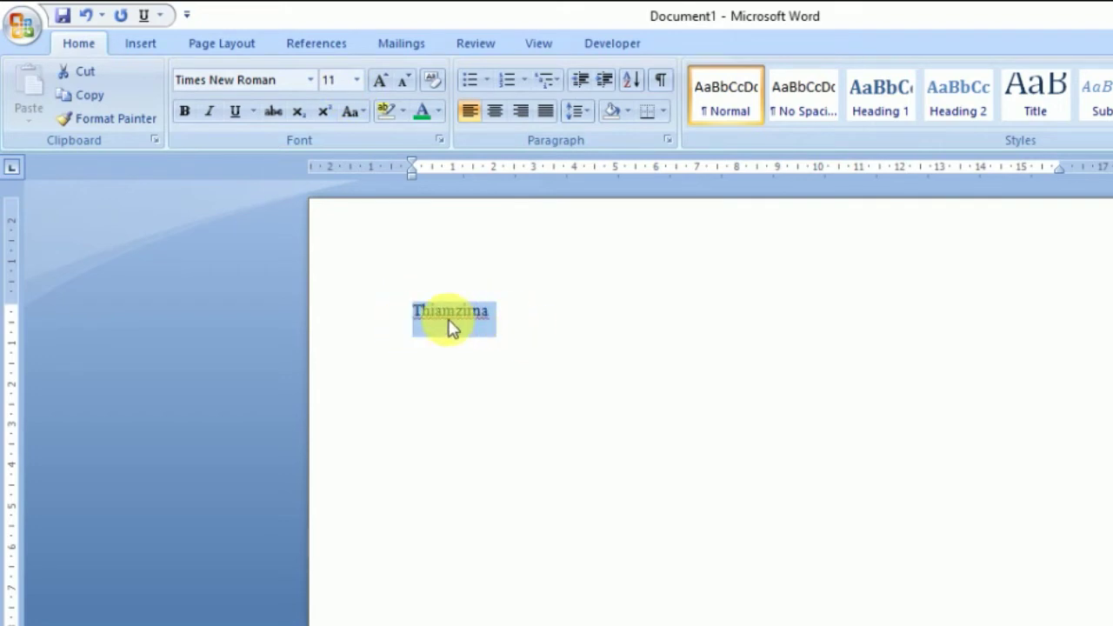
click(358, 80)
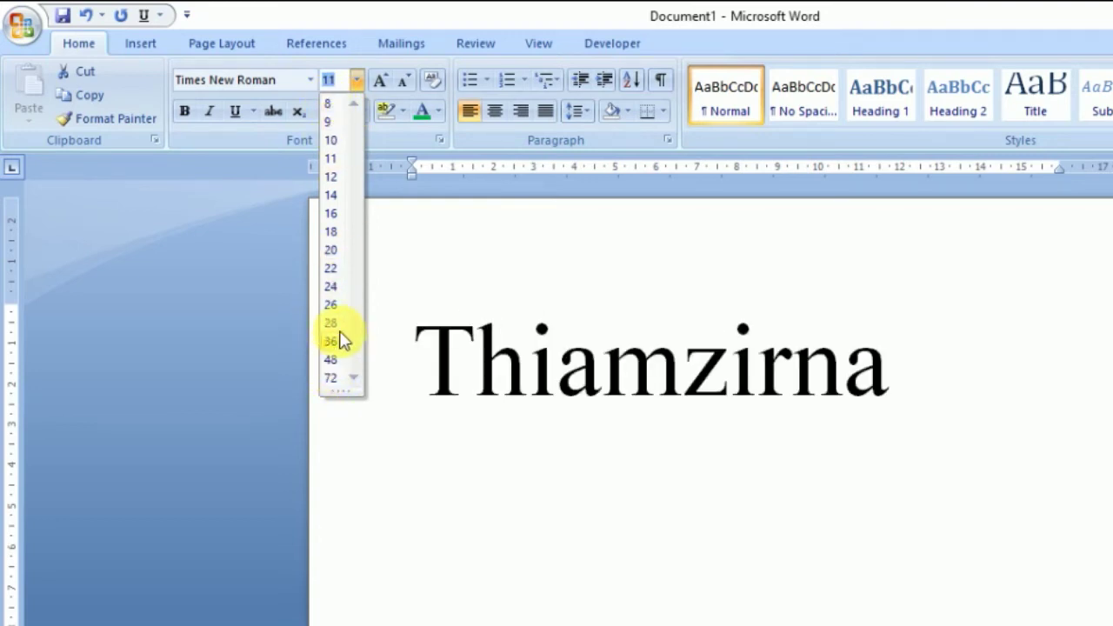
click(331, 305)
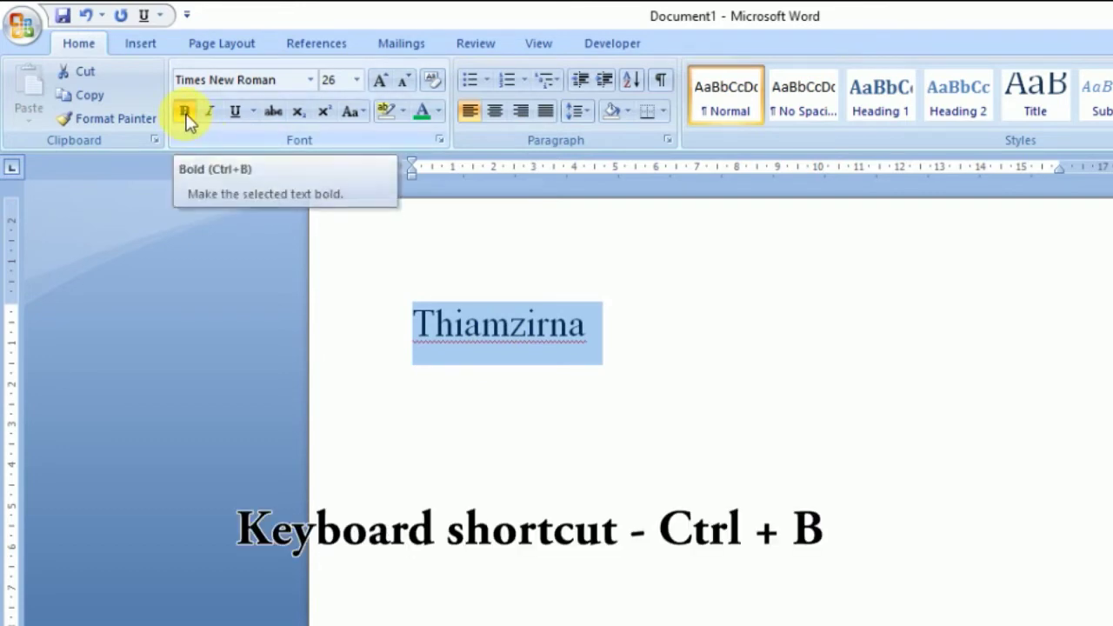
Format the selected word as bold, italic and underlined
key(ctrl+b)
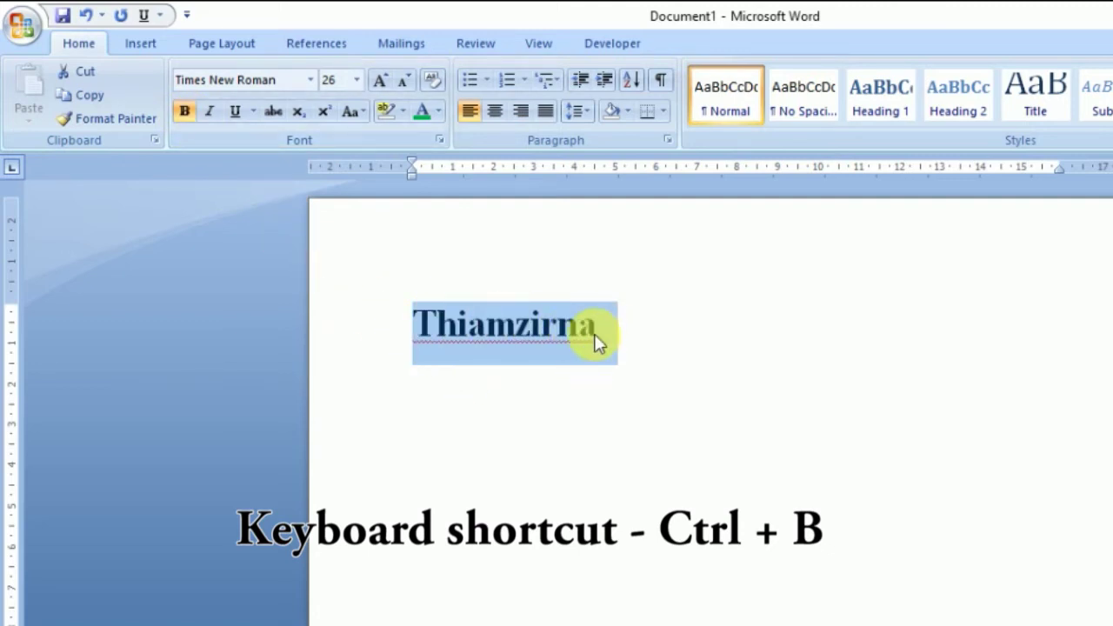
click(210, 112)
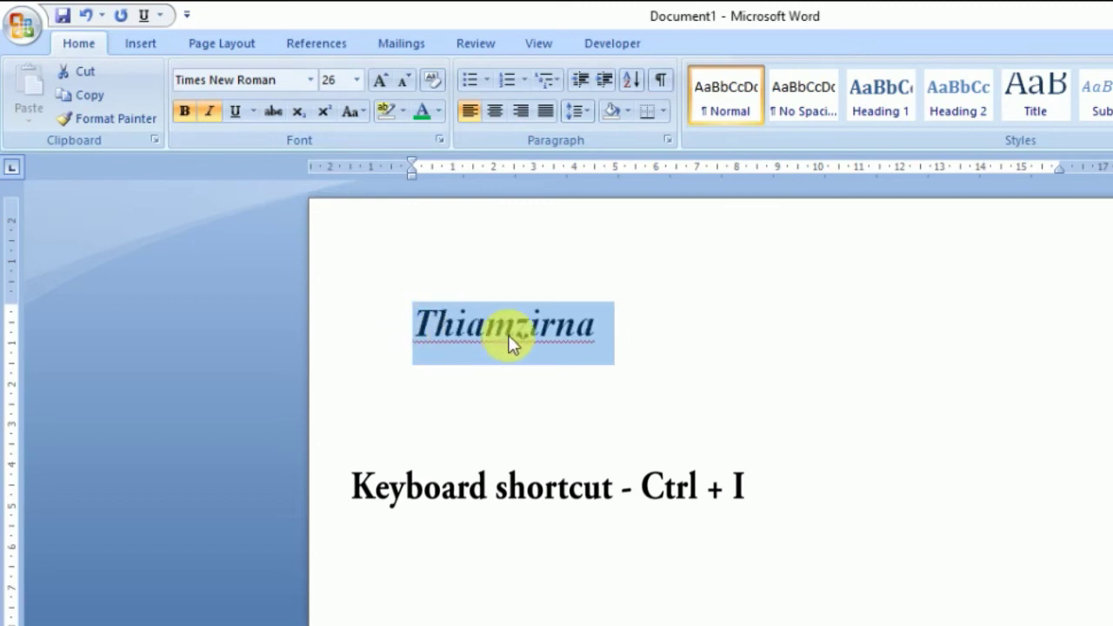
click(233, 122)
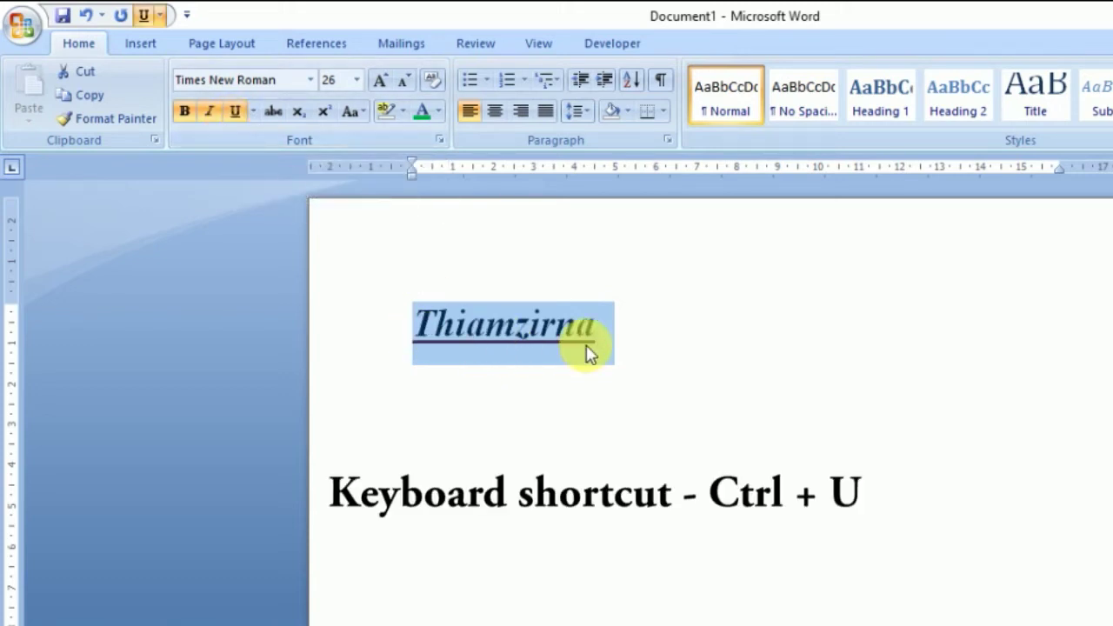
click(255, 111)
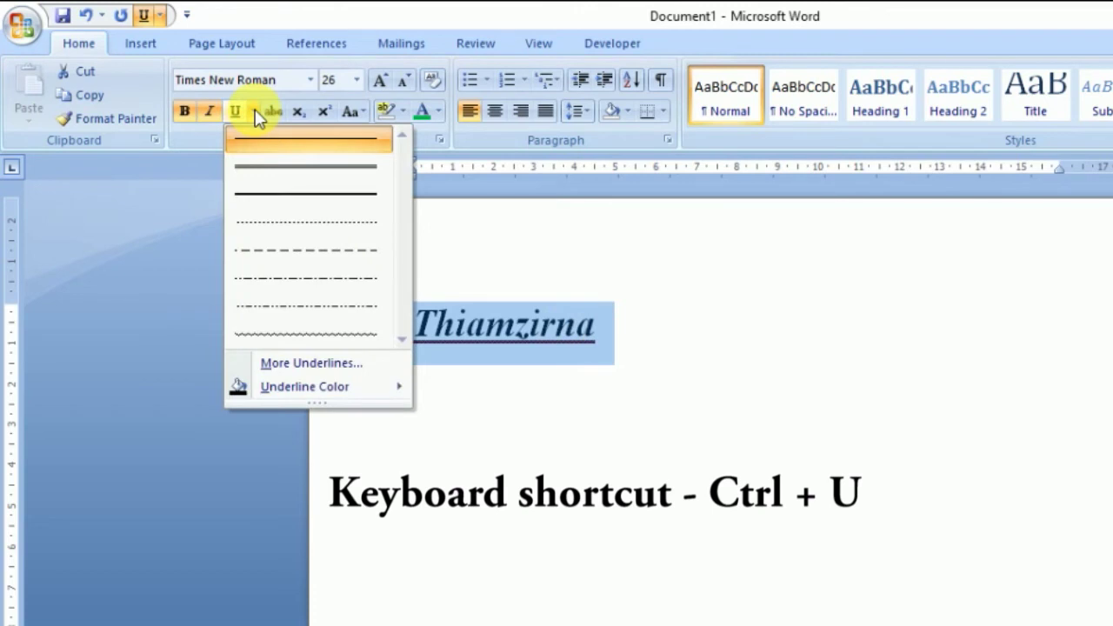
click(255, 111)
click(254, 112)
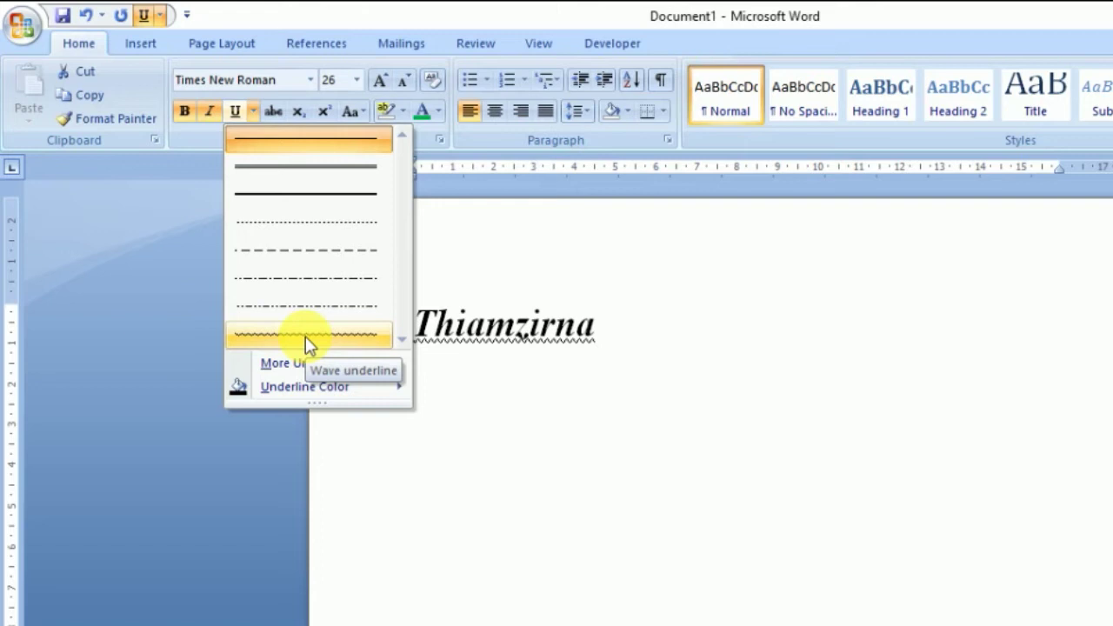
click(202, 216)
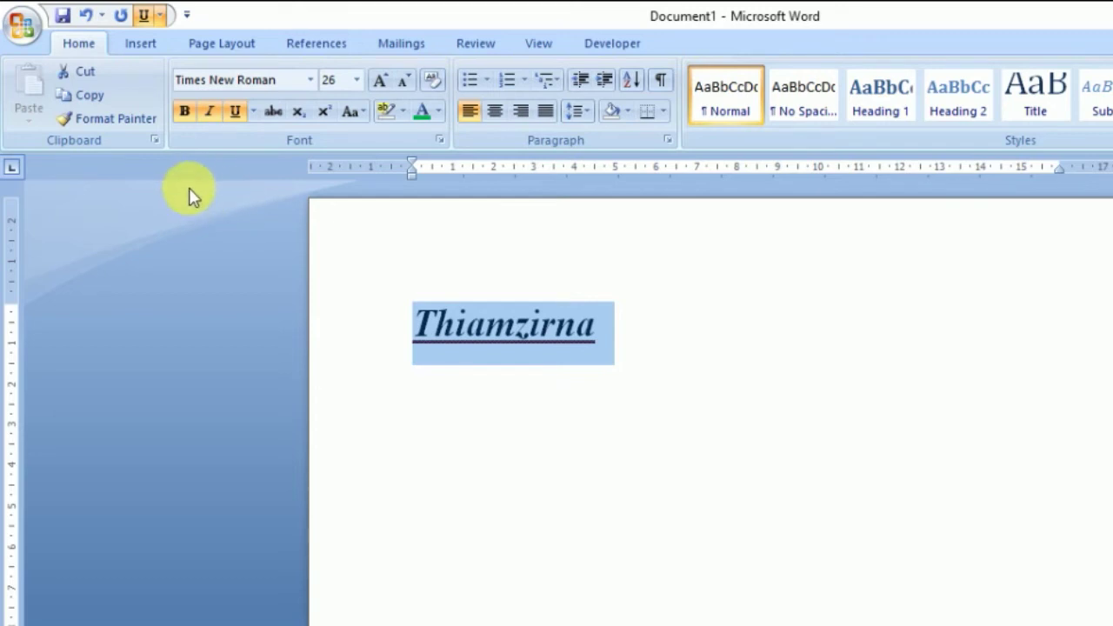
Highlight the word in yellow and change its font colour to the standard red
click(403, 112)
click(391, 143)
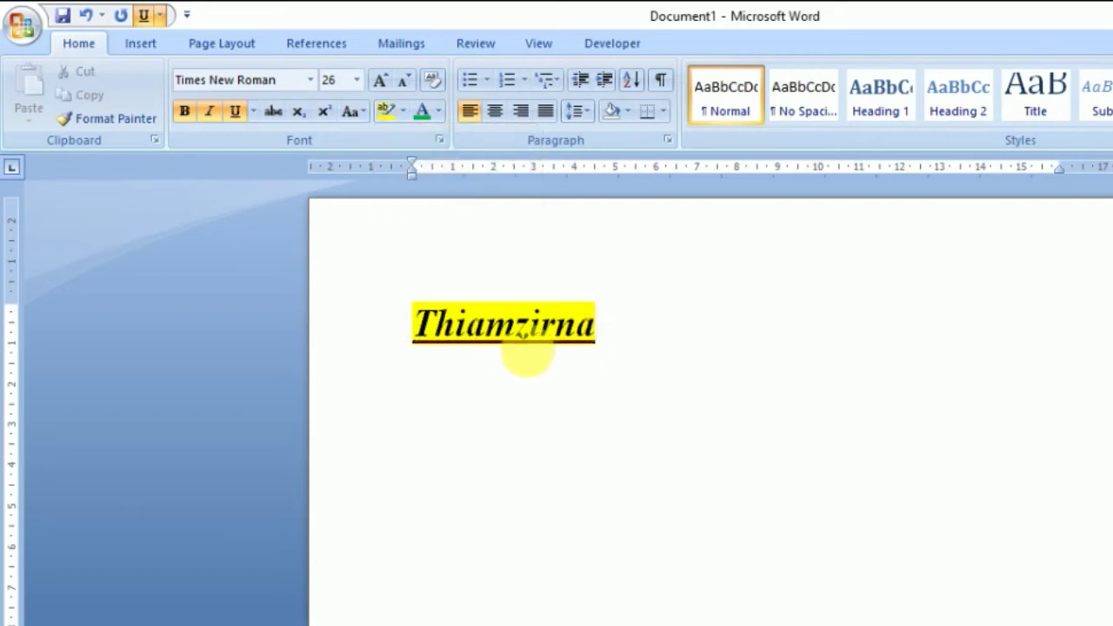
drag(606, 323, 427, 318)
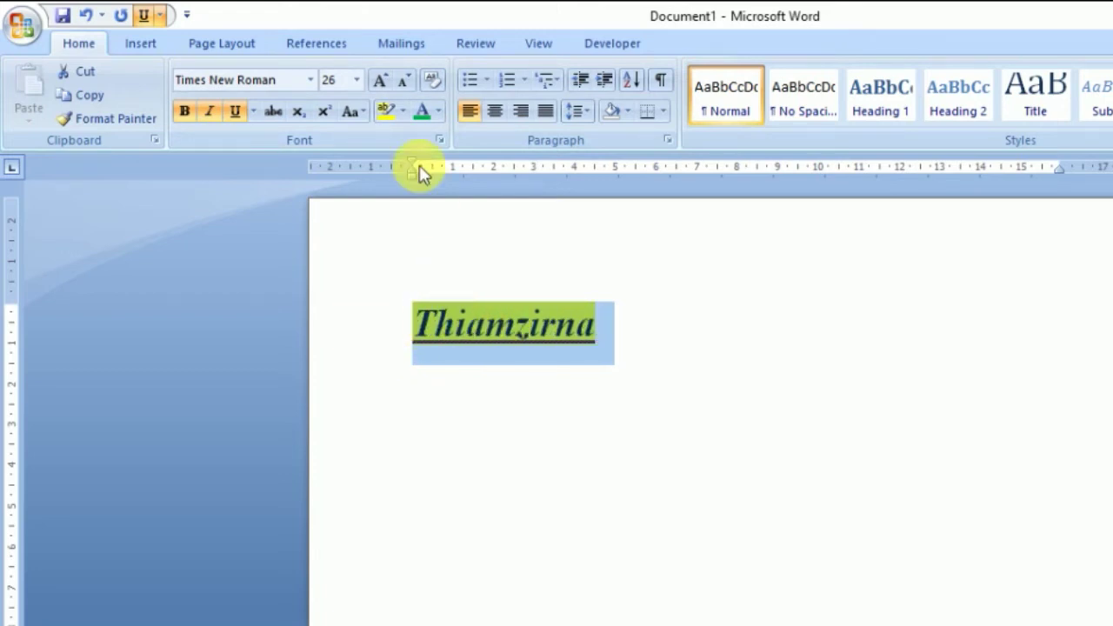
click(439, 112)
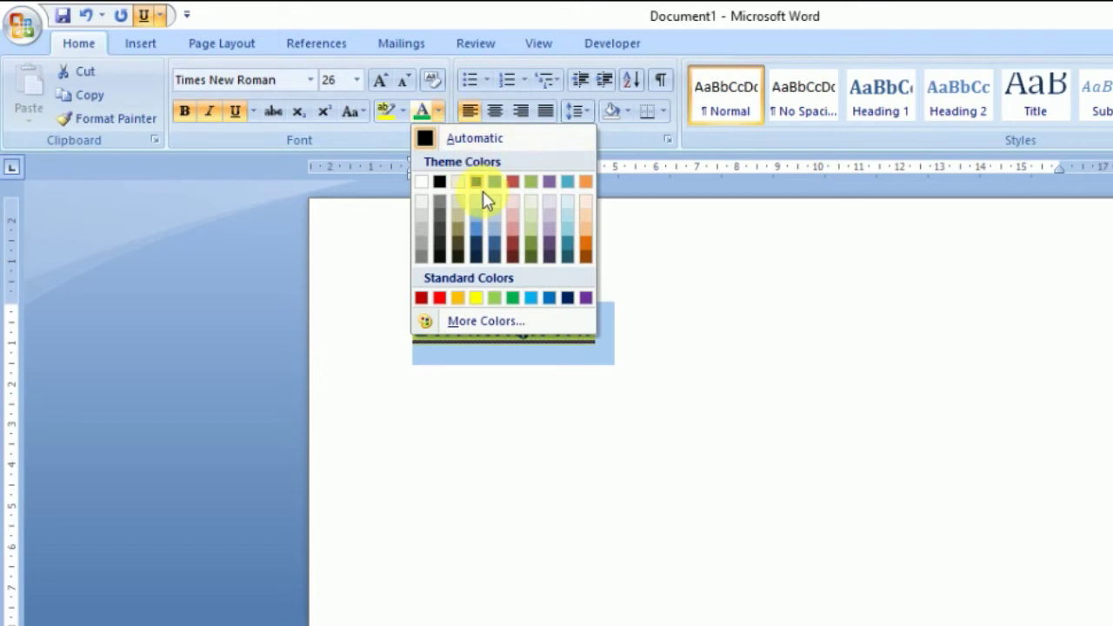
click(439, 298)
click(437, 350)
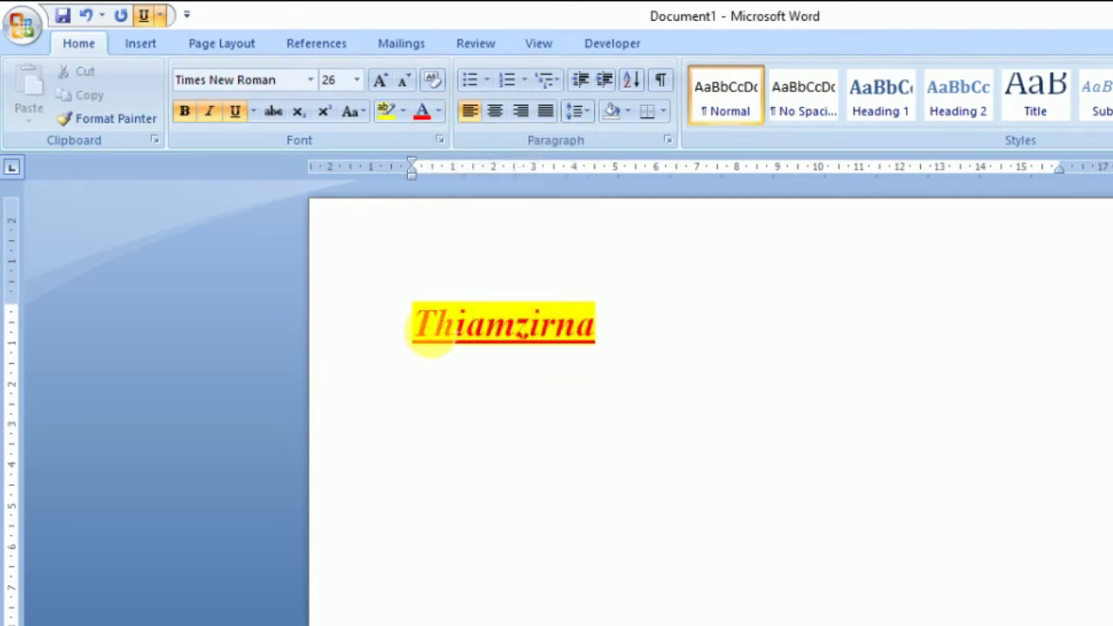
Switch the word's paragraph alignment to centred, to right-aligned and finally to justified
drag(600, 329, 430, 340)
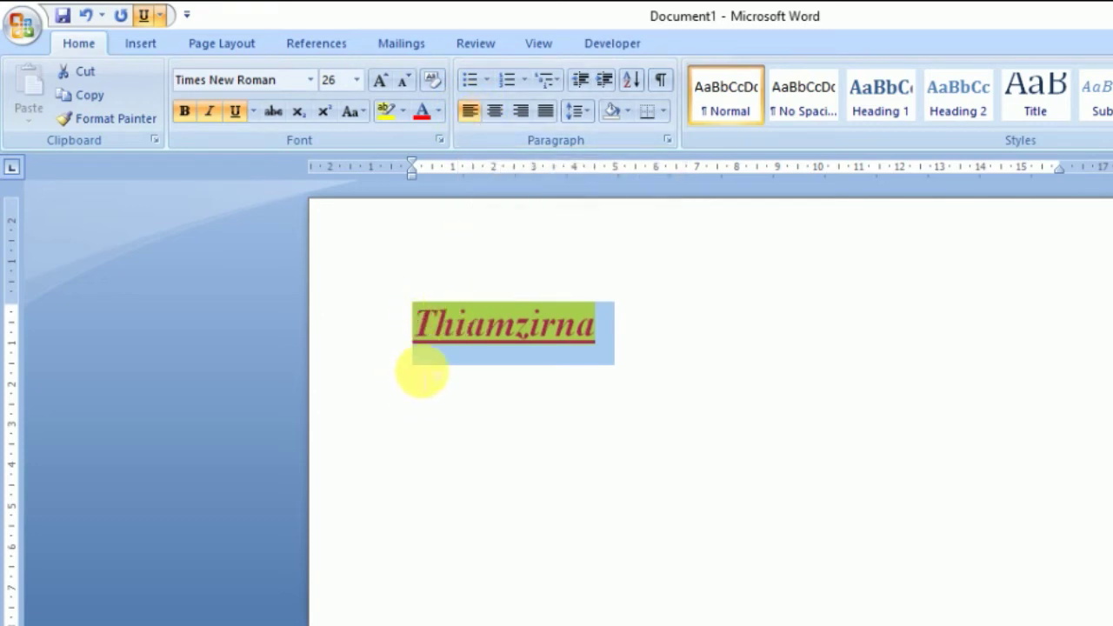
click(497, 114)
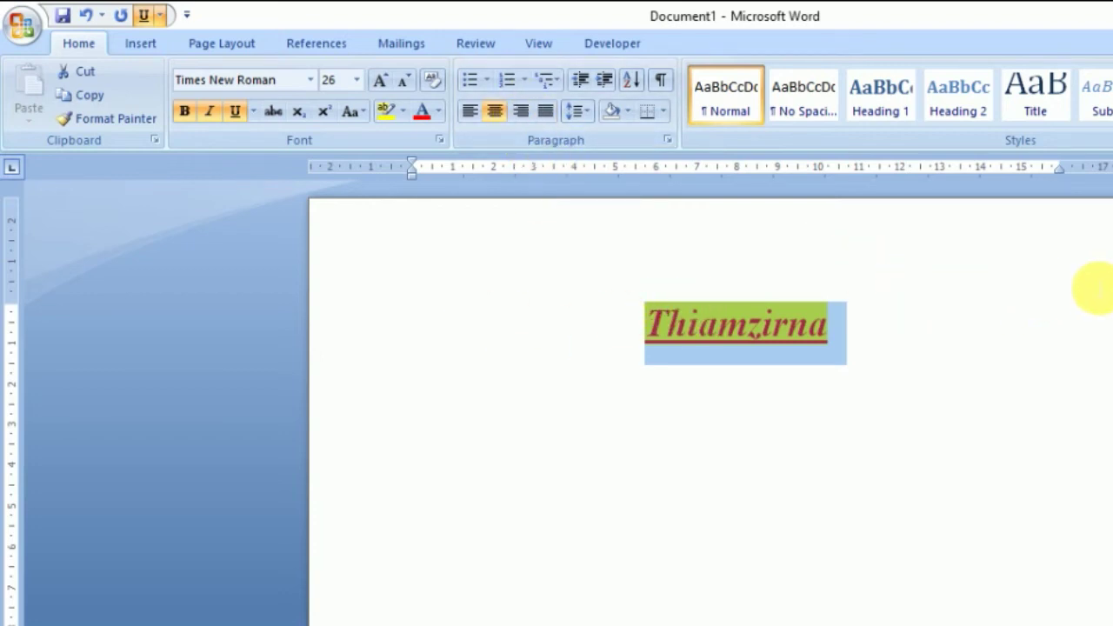
click(521, 112)
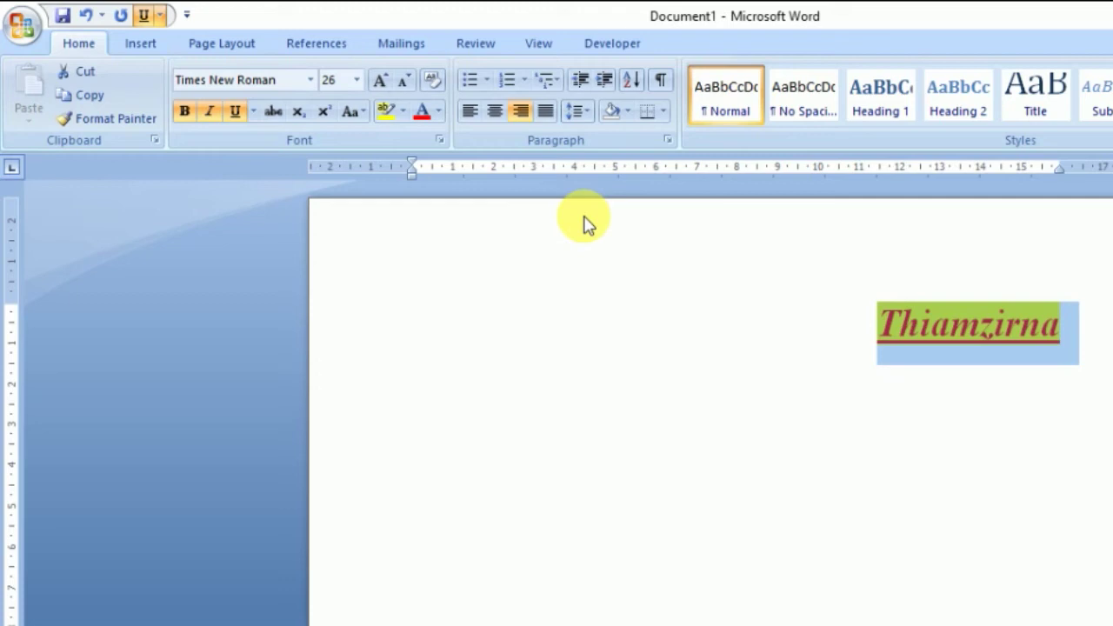
click(547, 112)
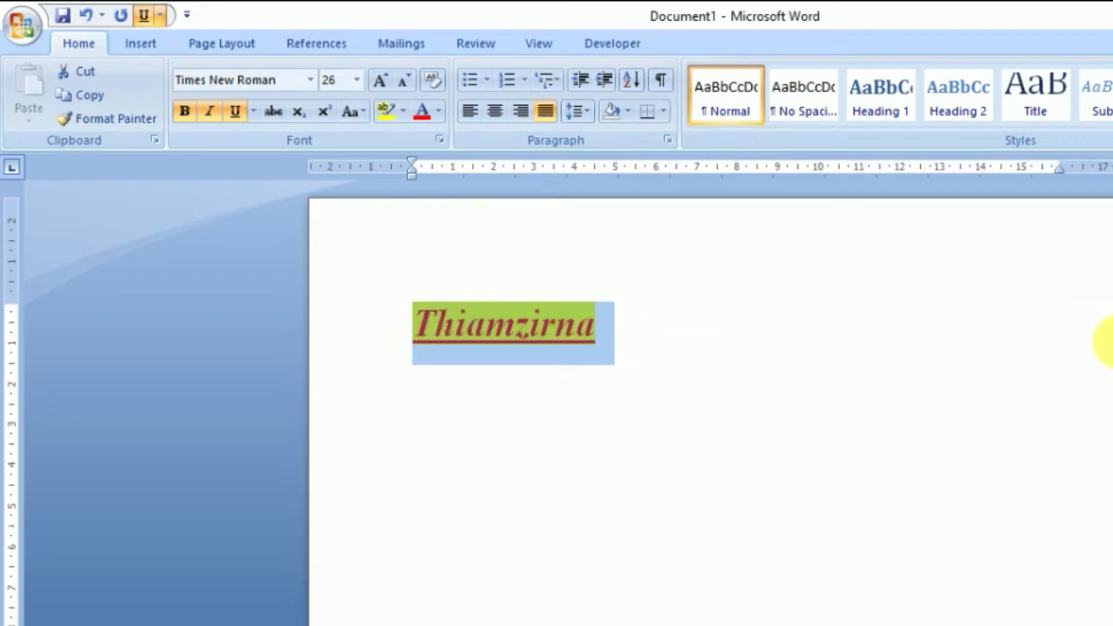
click(606, 330)
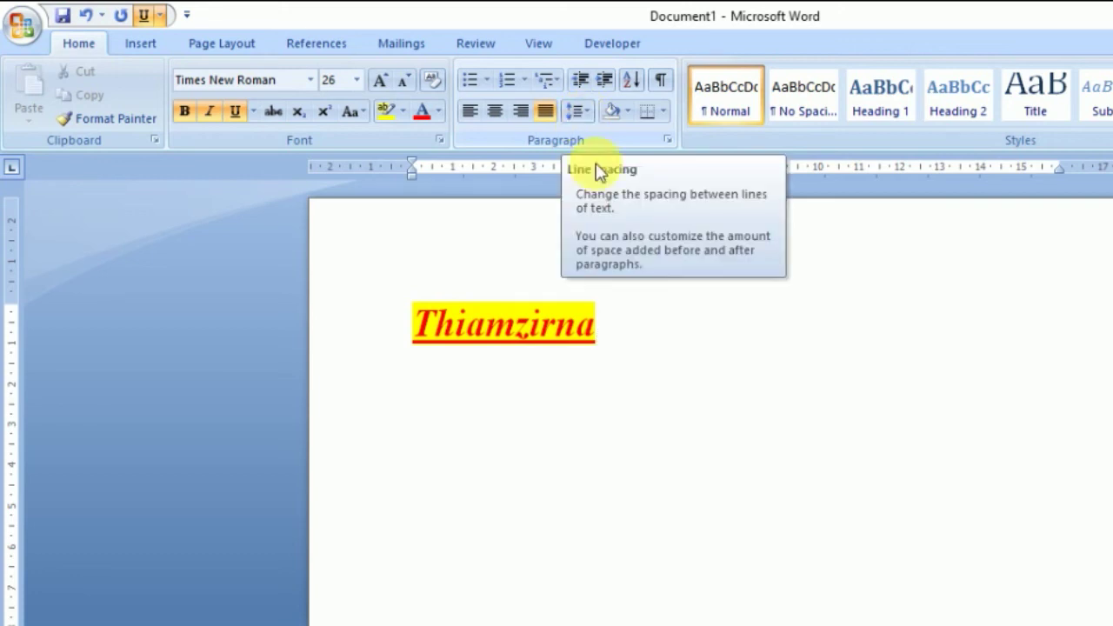
Copy the formatted word and paste the copy on a new line below it
drag(628, 328, 415, 310)
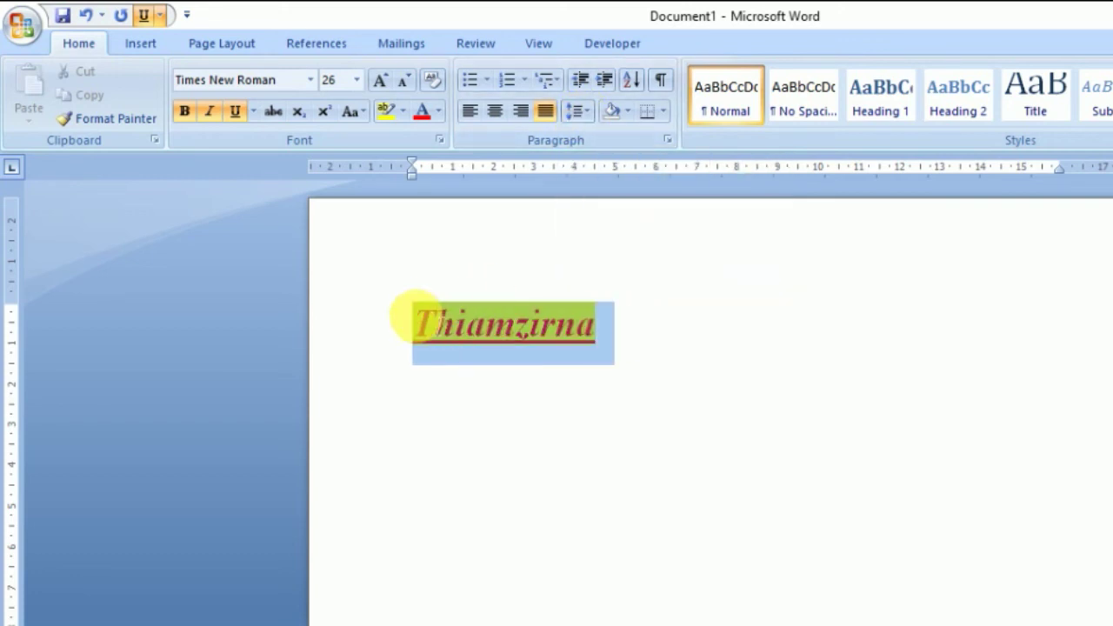
right_click(514, 333)
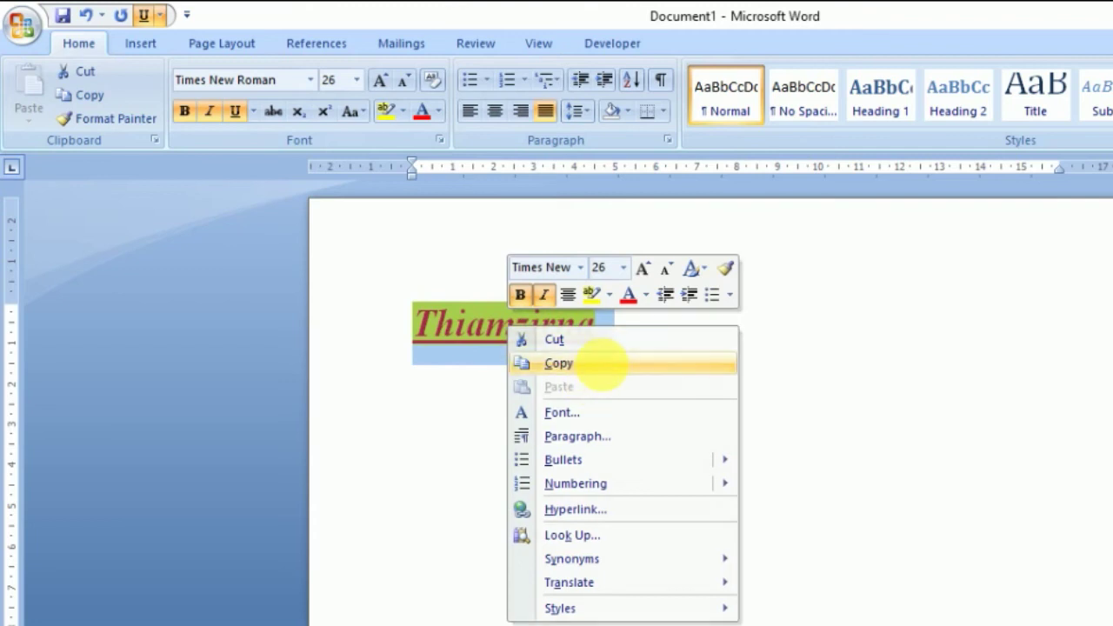
click(601, 363)
click(653, 326)
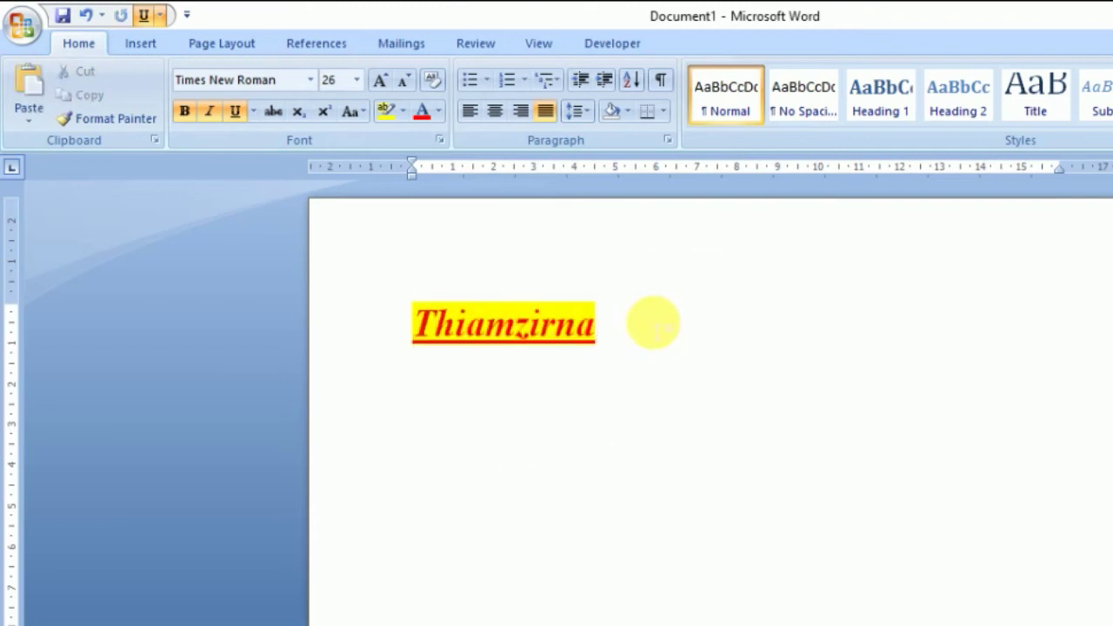
key(Return)
key(ctrl+v)
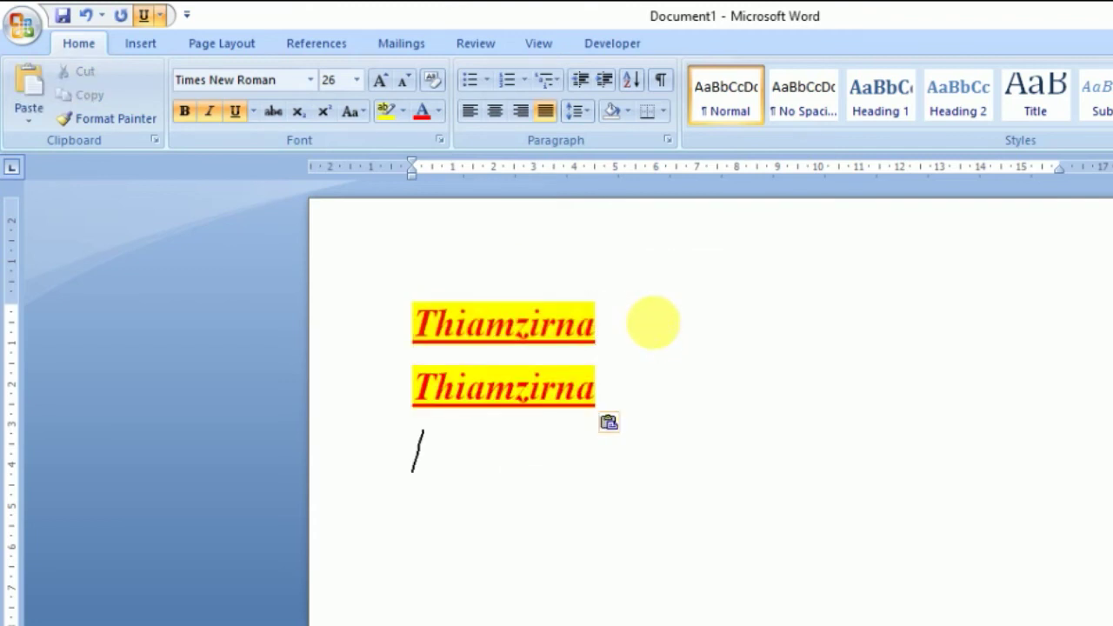
click(561, 323)
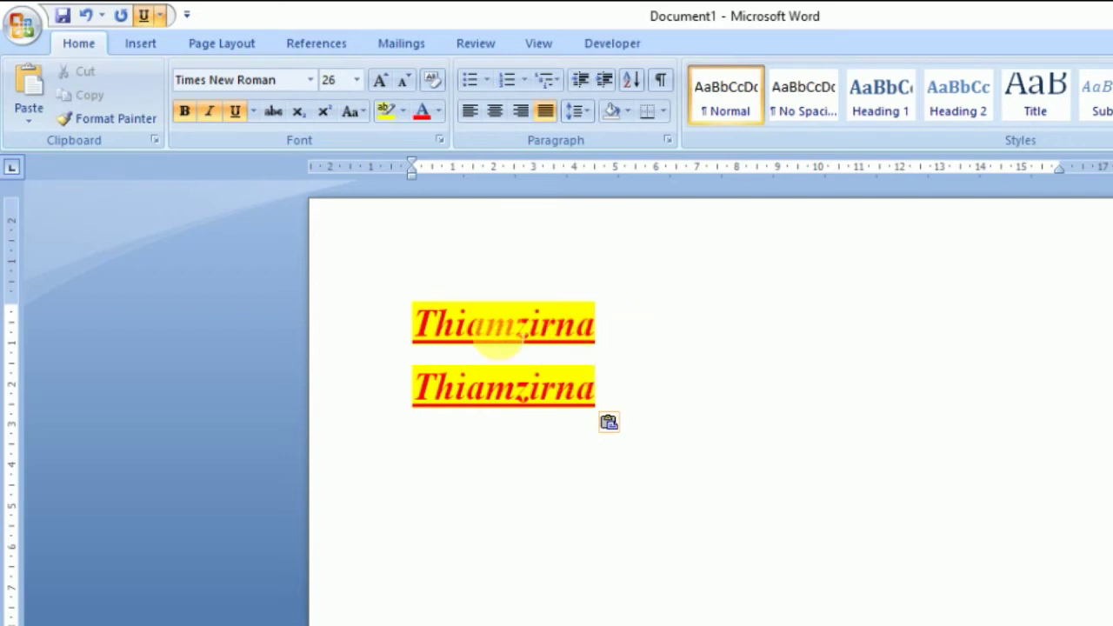
drag(417, 329, 613, 323)
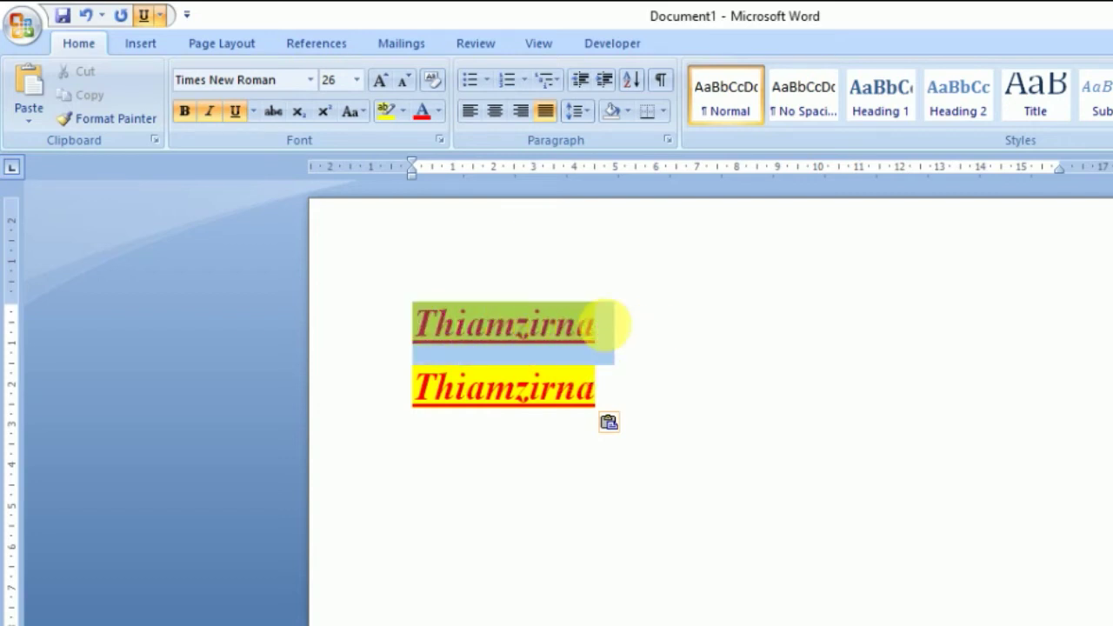
drag(605, 385, 407, 390)
click(649, 360)
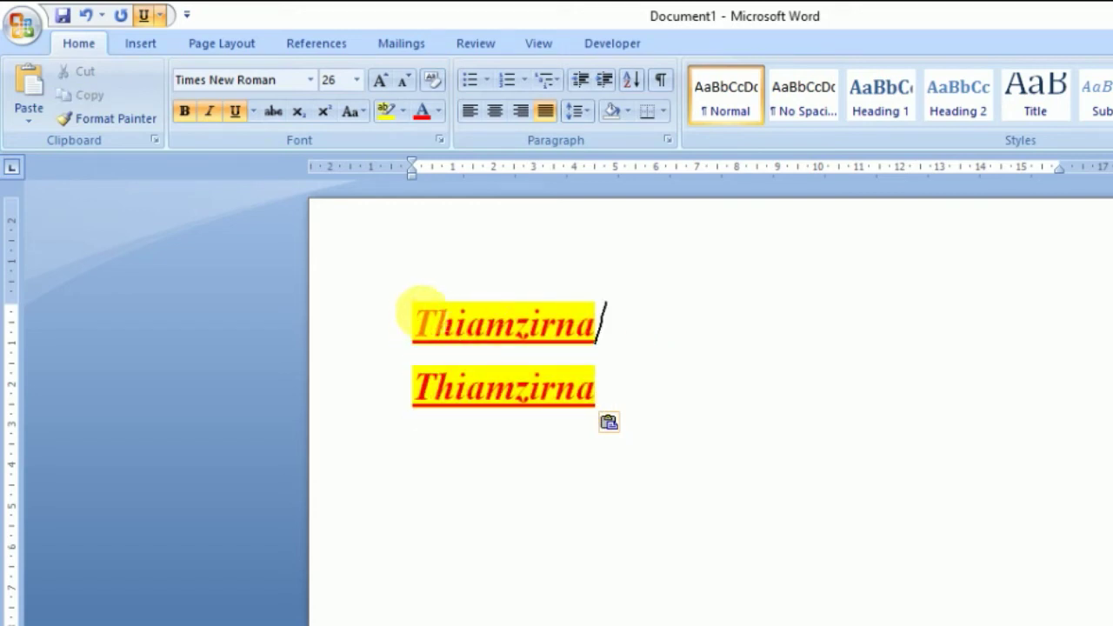
drag(422, 322, 605, 389)
click(696, 309)
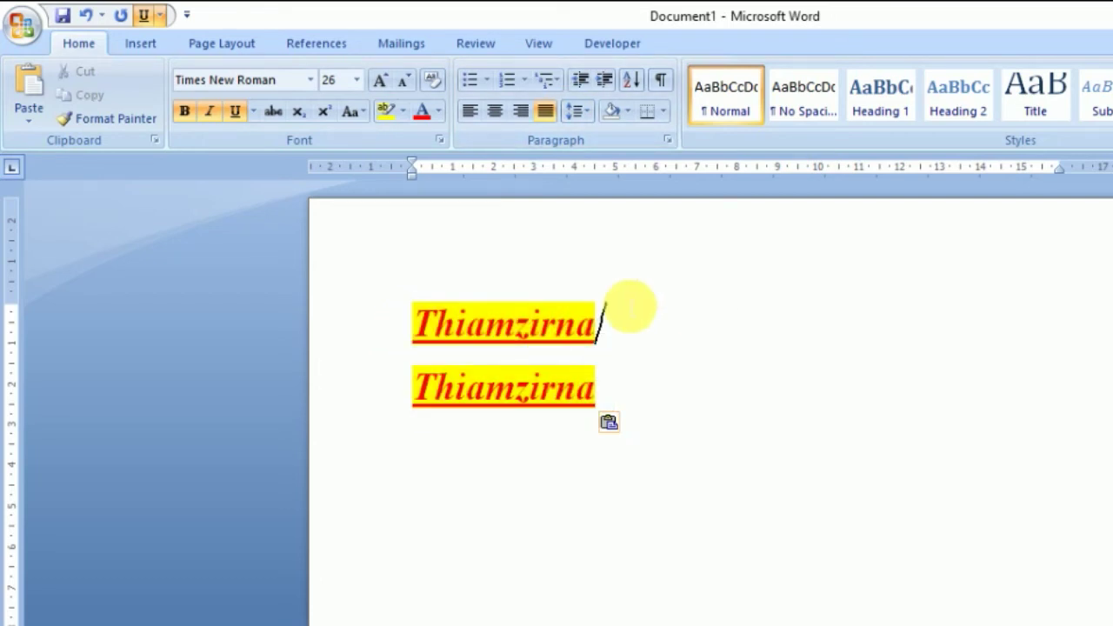
Select both lines of text and remove the space after their paragraphs
drag(407, 321, 584, 386)
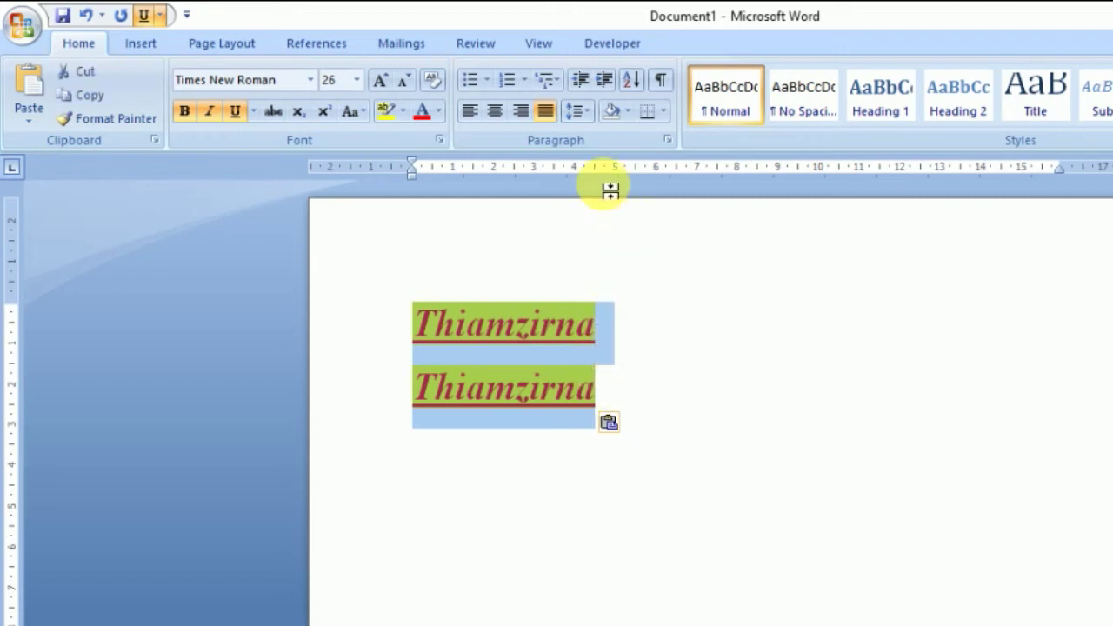
click(589, 112)
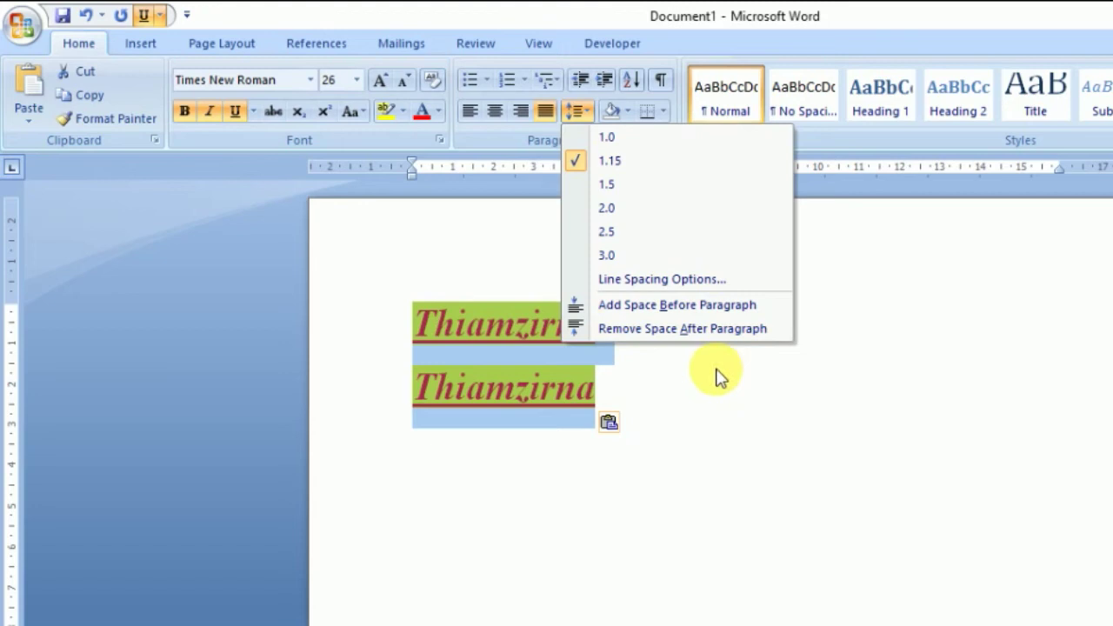
click(450, 319)
drag(414, 322, 597, 378)
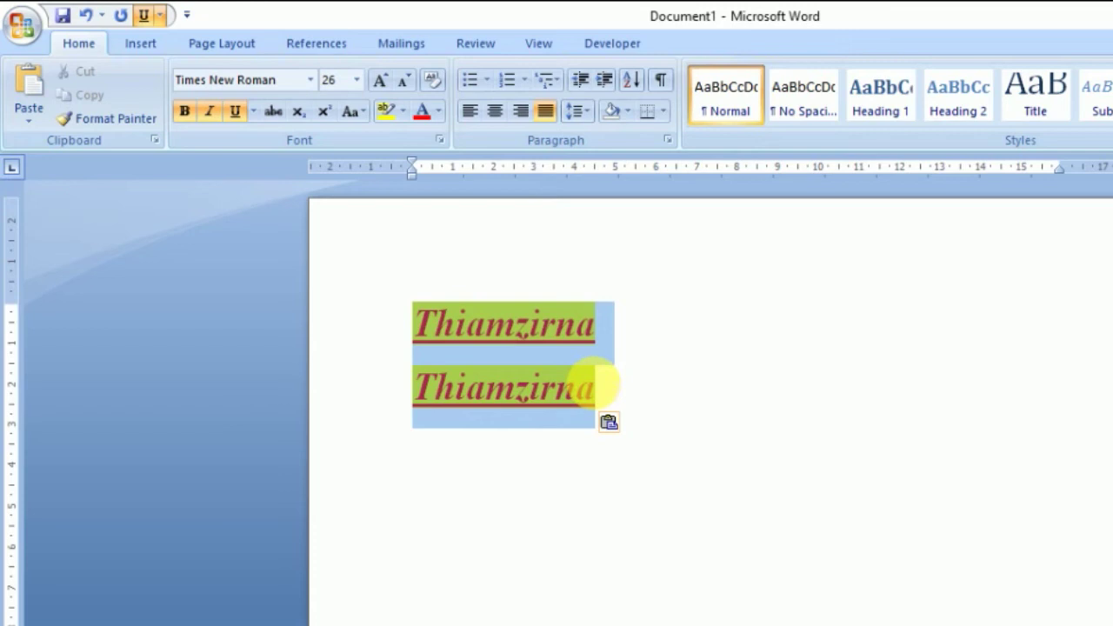
click(583, 113)
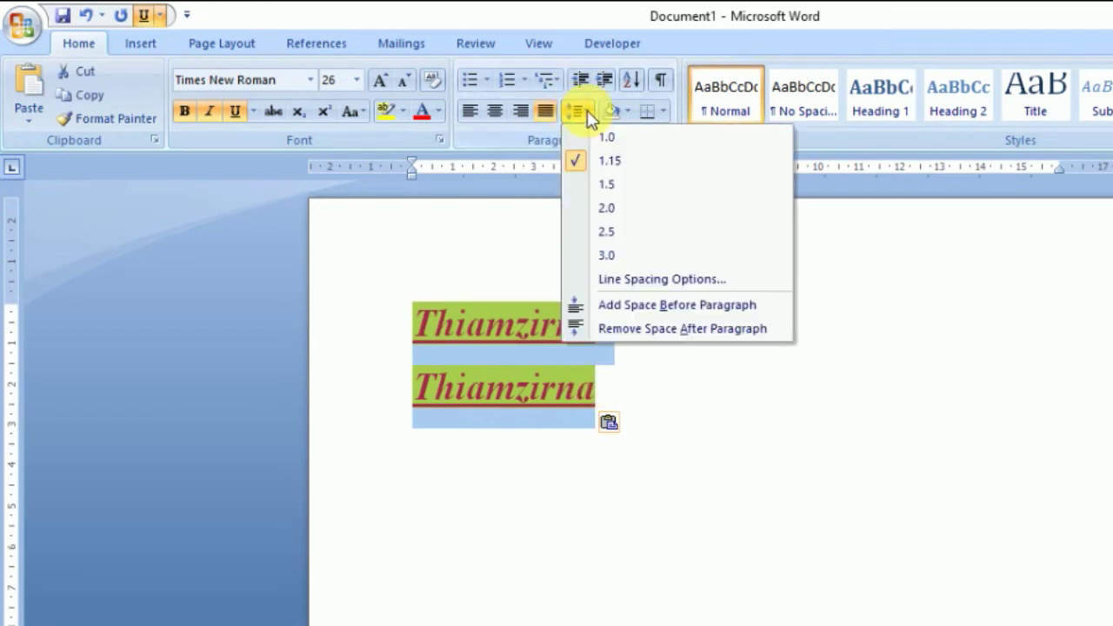
click(729, 330)
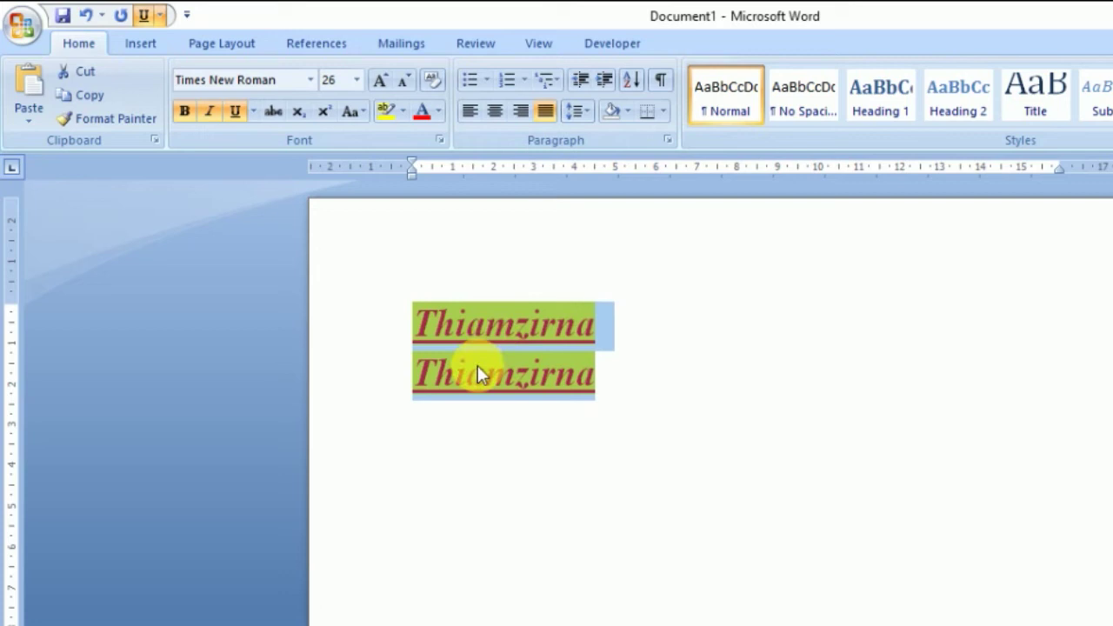
Switch the line spacing of the two selected lines to 1.0 and finally to 3.0
click(590, 120)
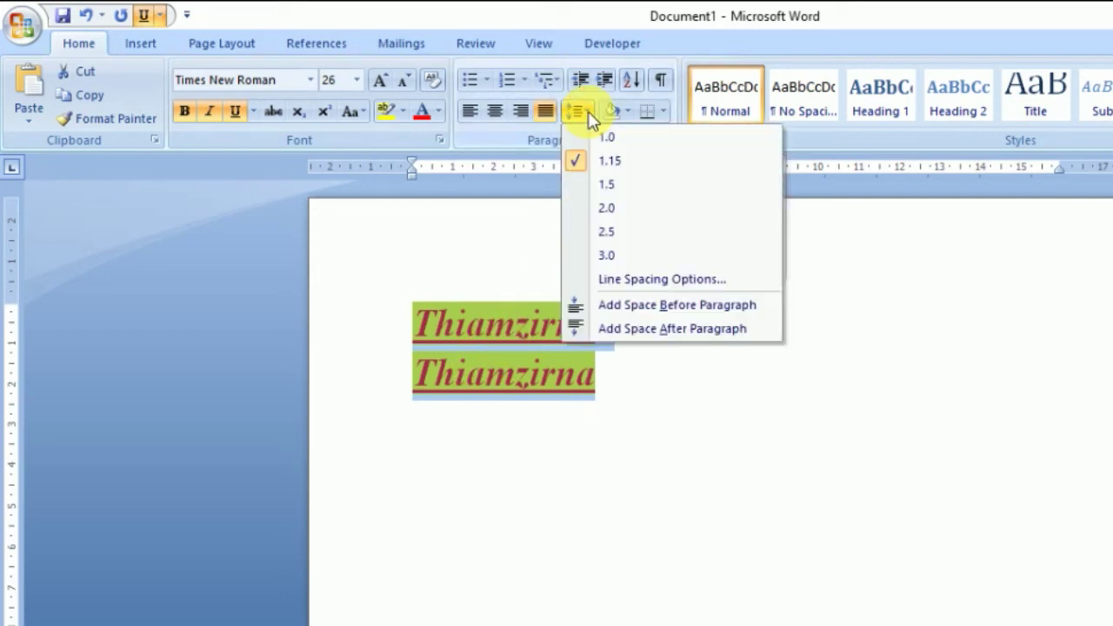
click(645, 142)
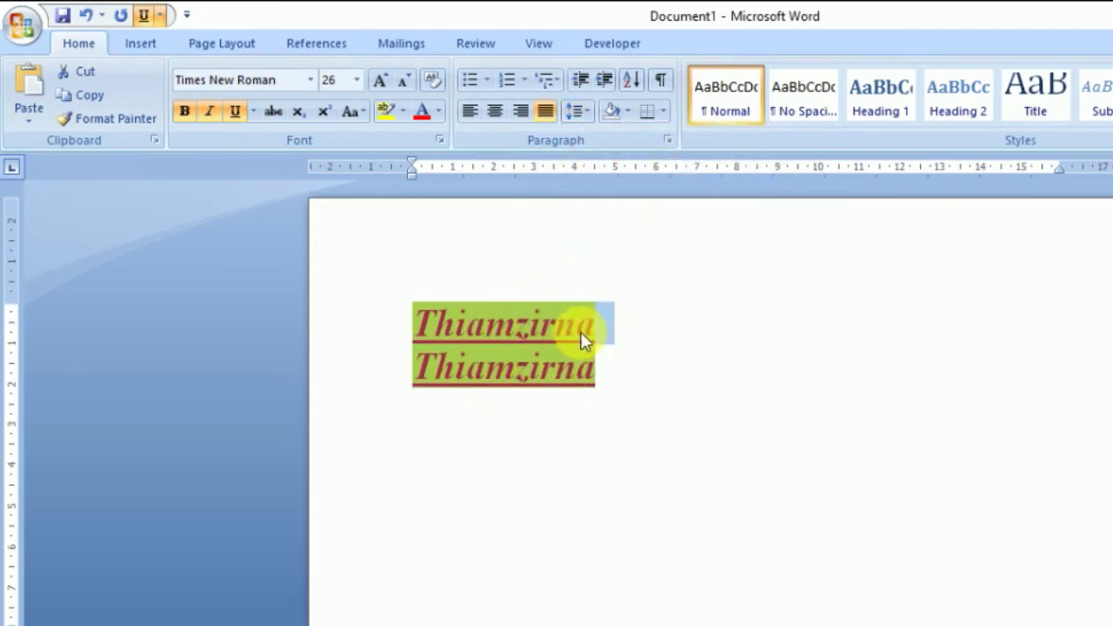
click(580, 113)
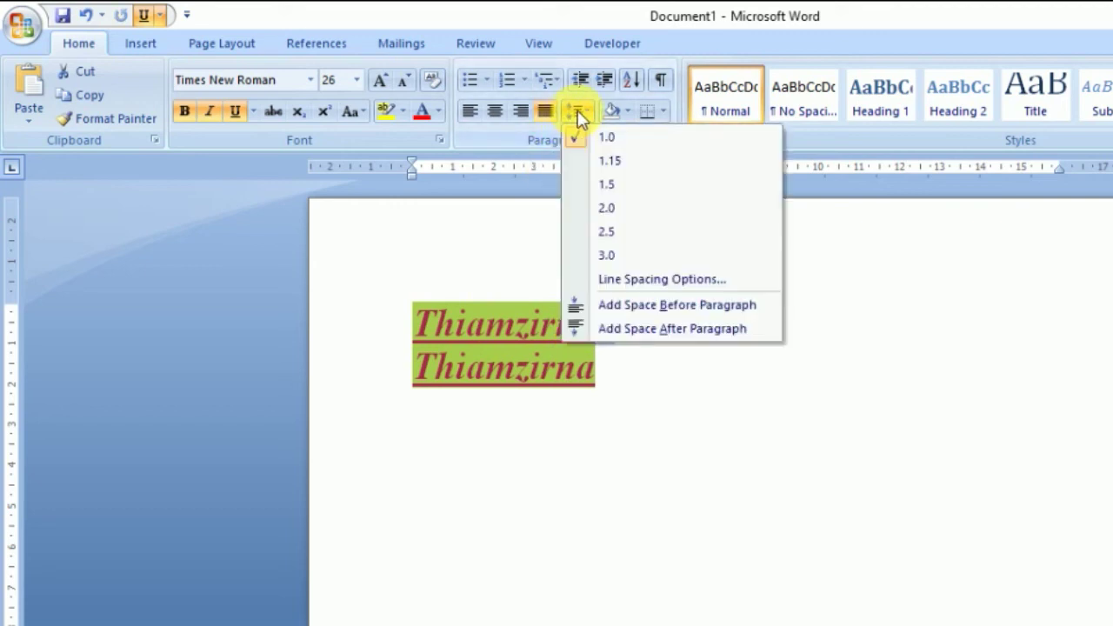
click(665, 256)
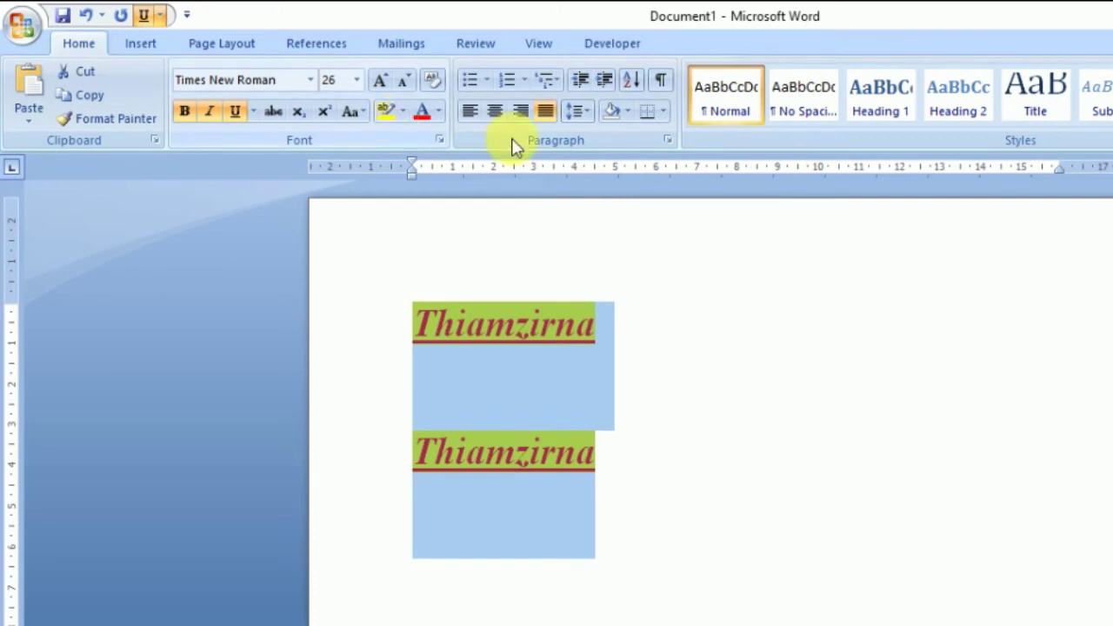
Shade the background of both selected paragraphs with the standard blue
click(628, 111)
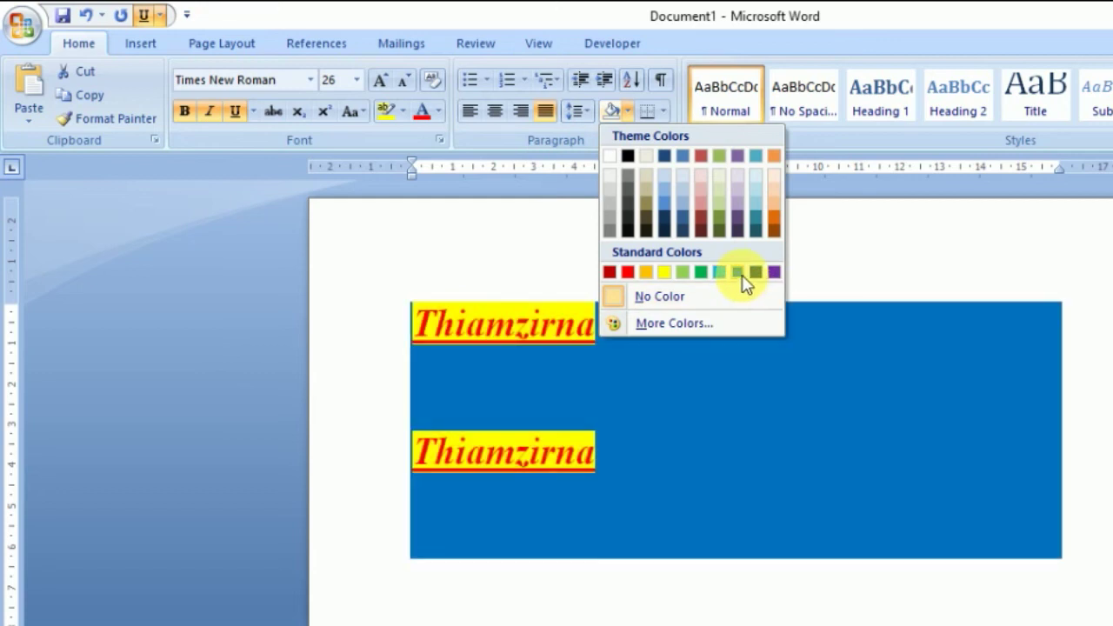
click(742, 276)
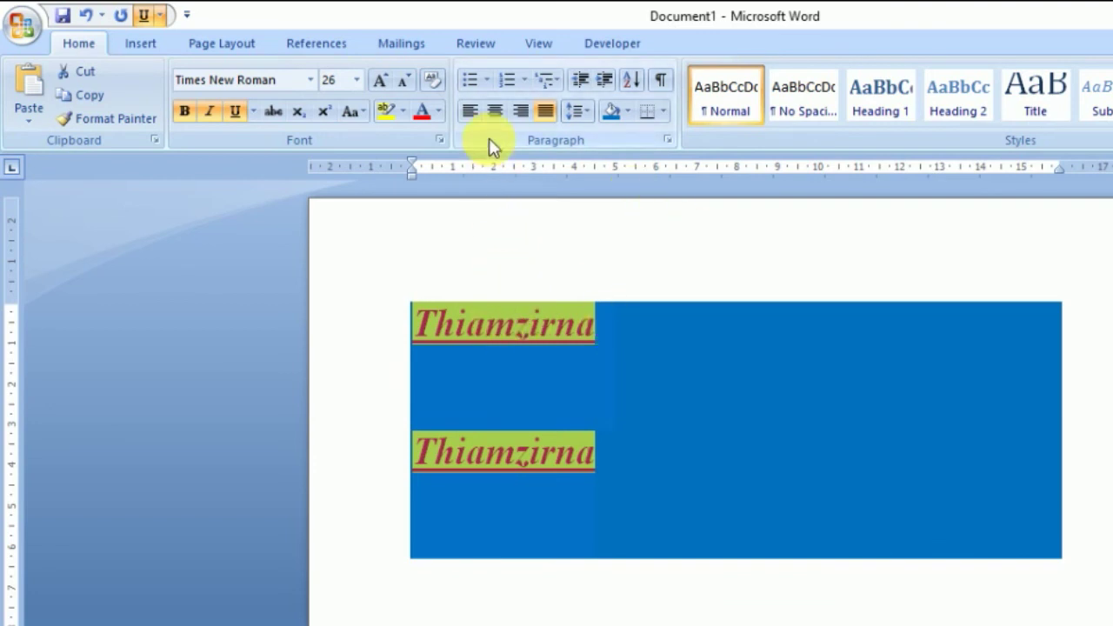
click(665, 113)
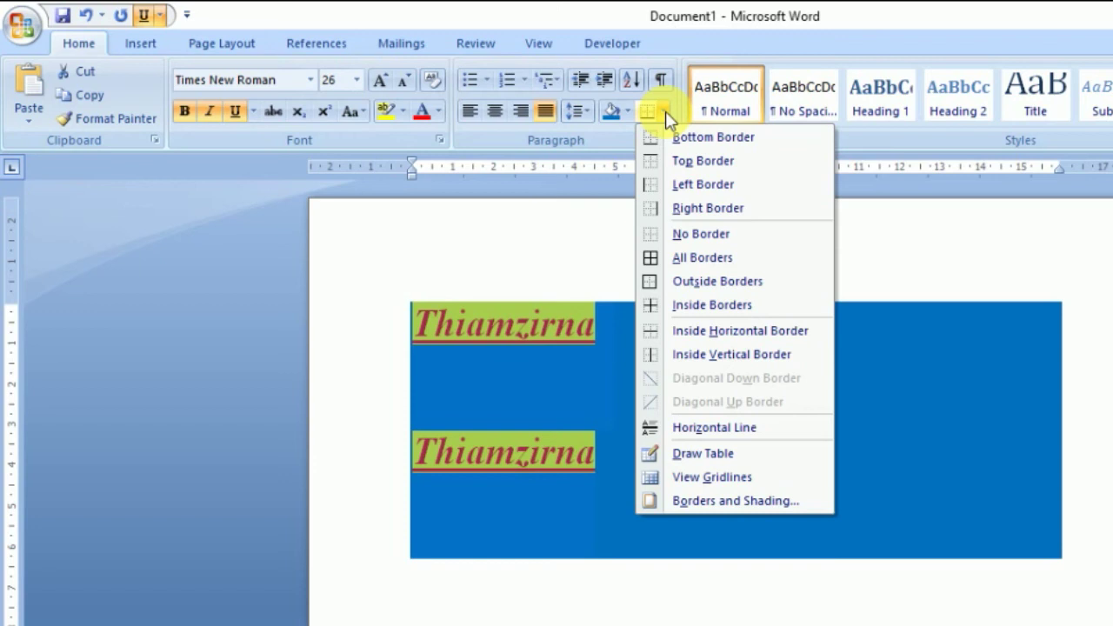
click(665, 112)
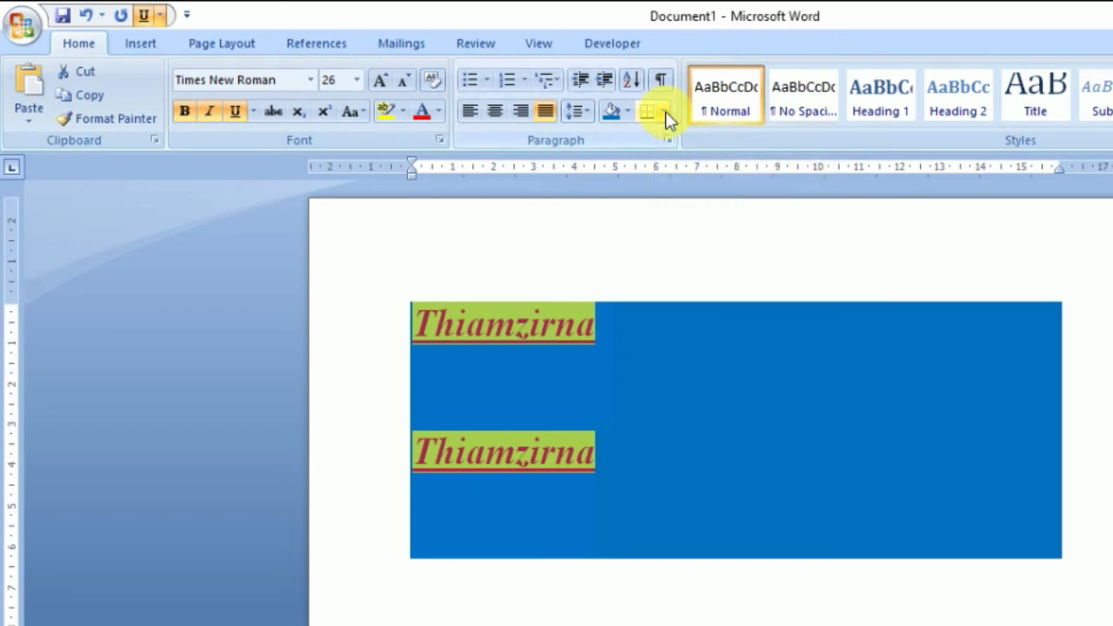
click(491, 80)
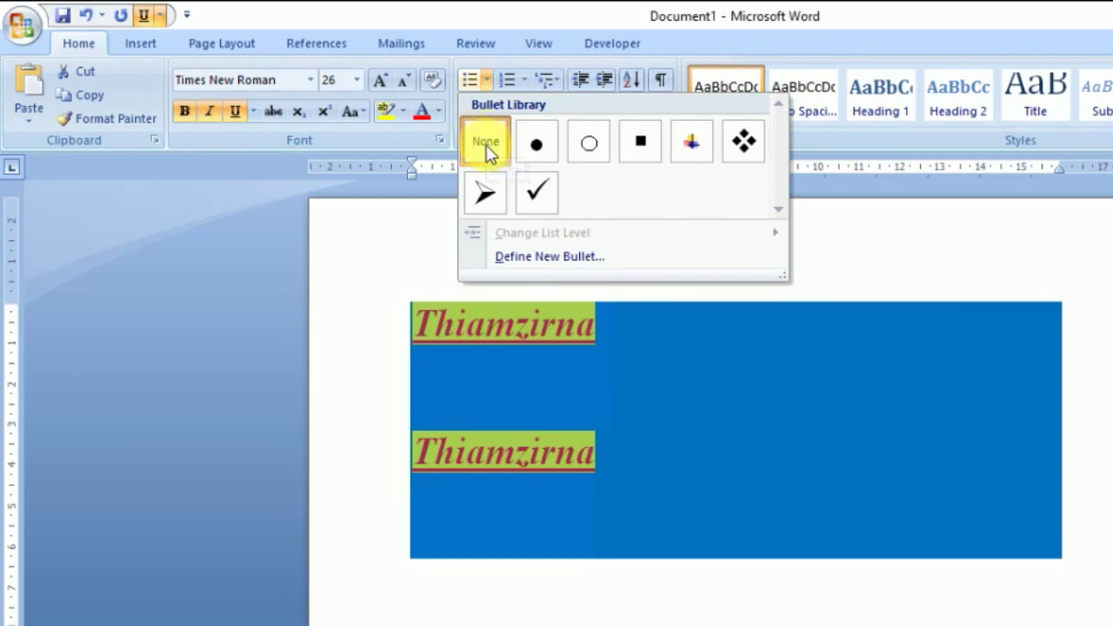
click(688, 323)
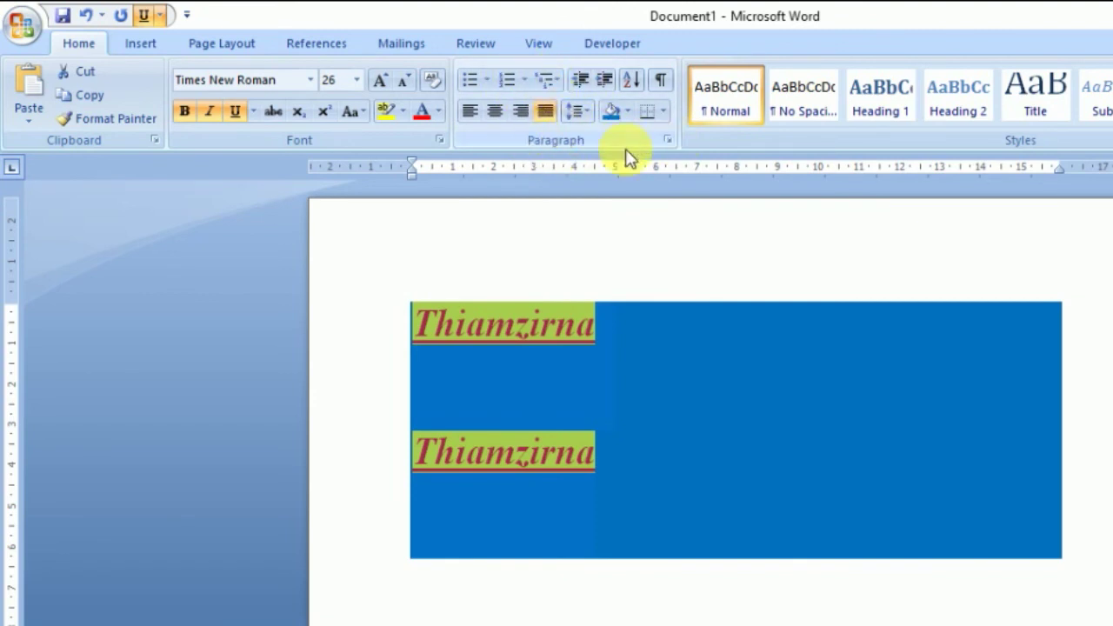
Paste another copy of the word after the second one and move it to its own line, leaving an empty line between them
click(596, 460)
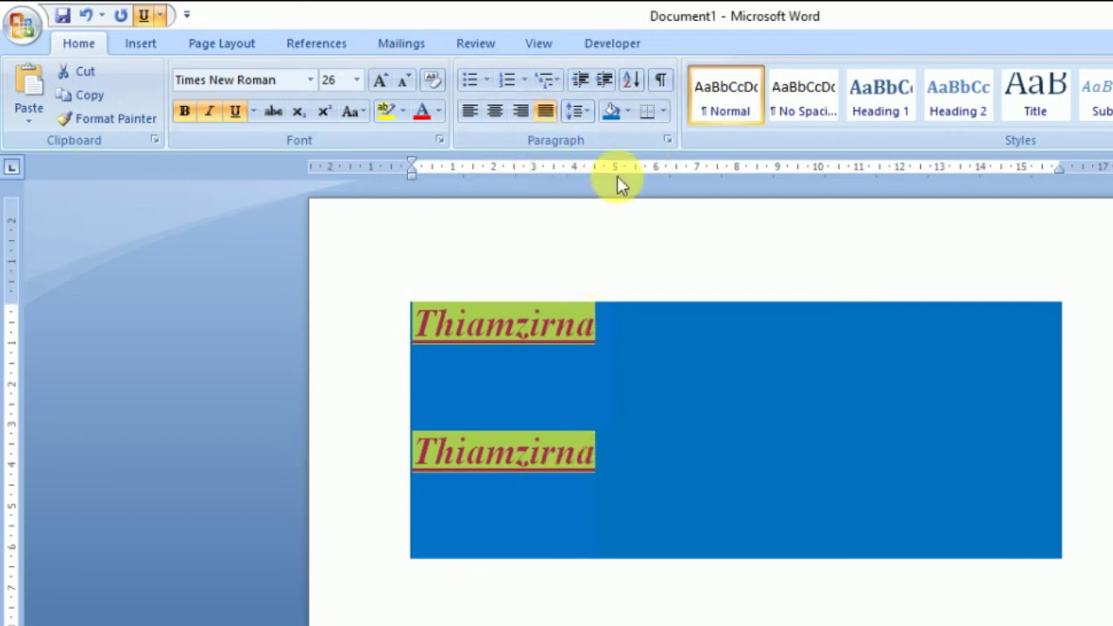
click(600, 451)
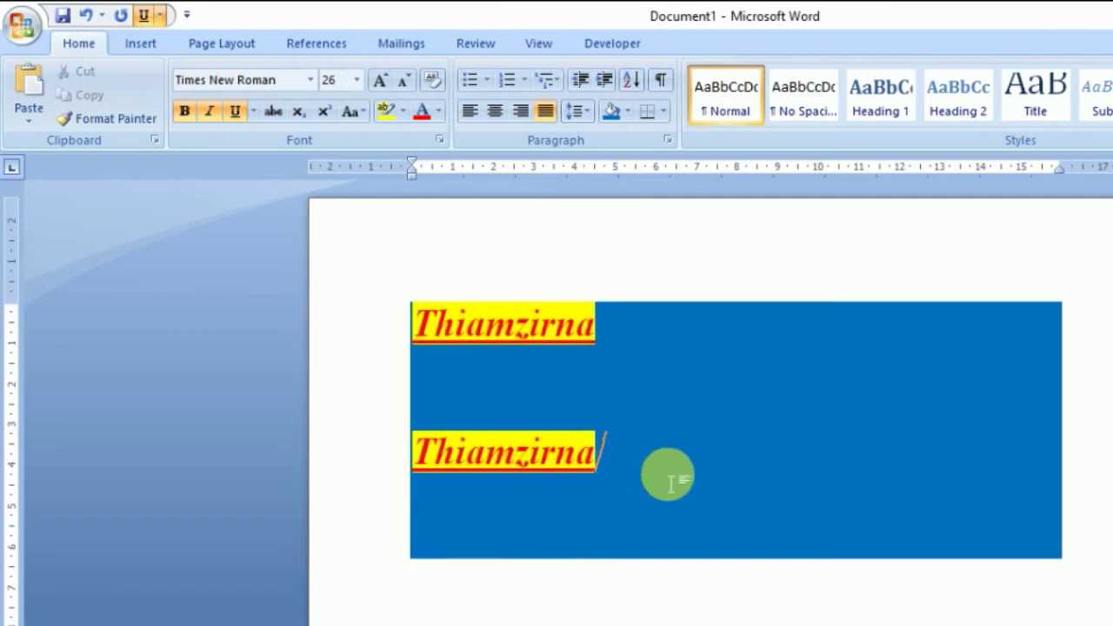
key(Return)
key(Return)
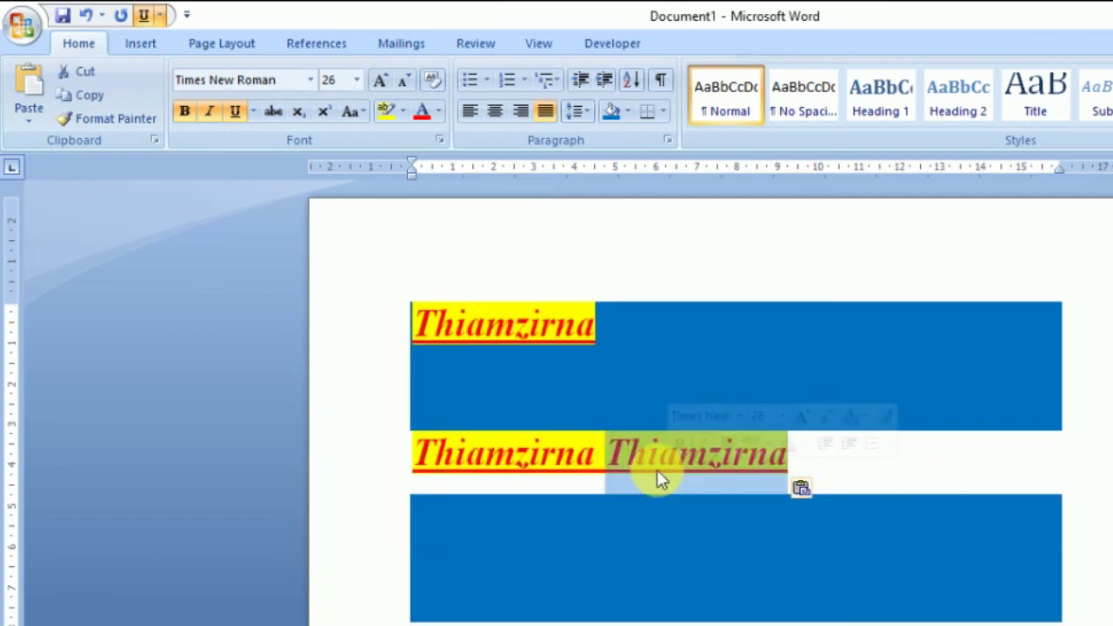
click(619, 463)
key(Return)
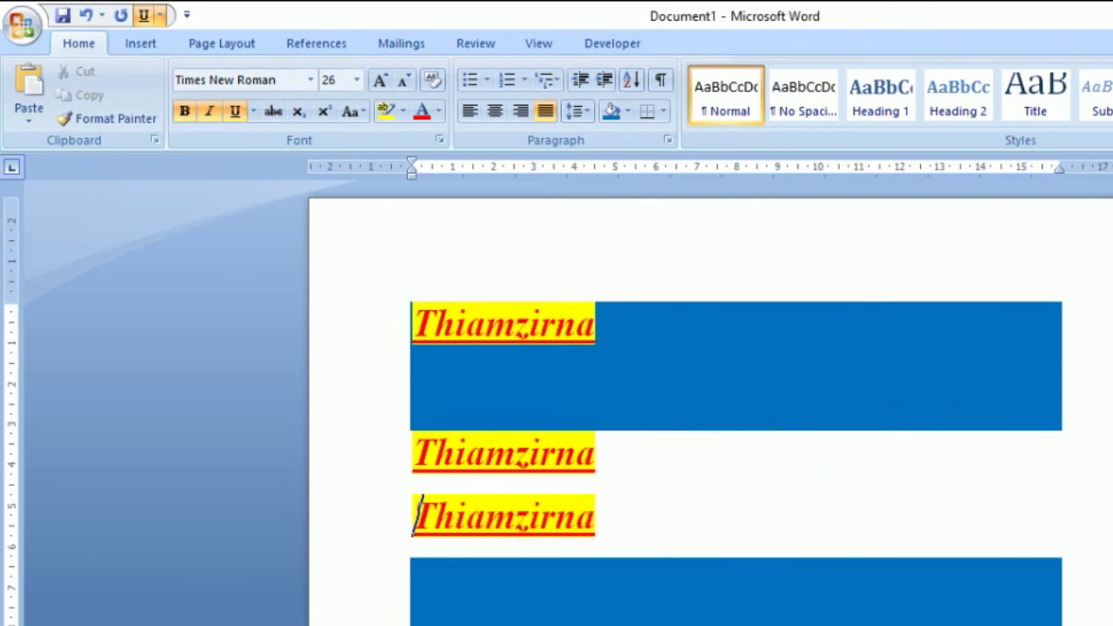
key(Return)
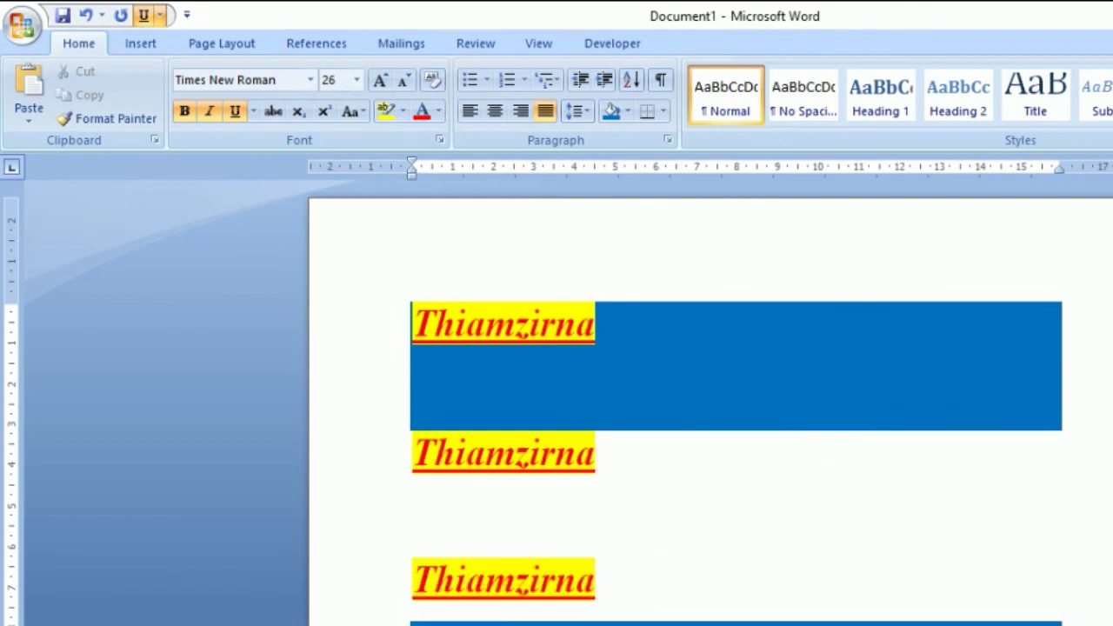
Replace the first letter of the word on the last text line with "A"
triple_click(414, 579)
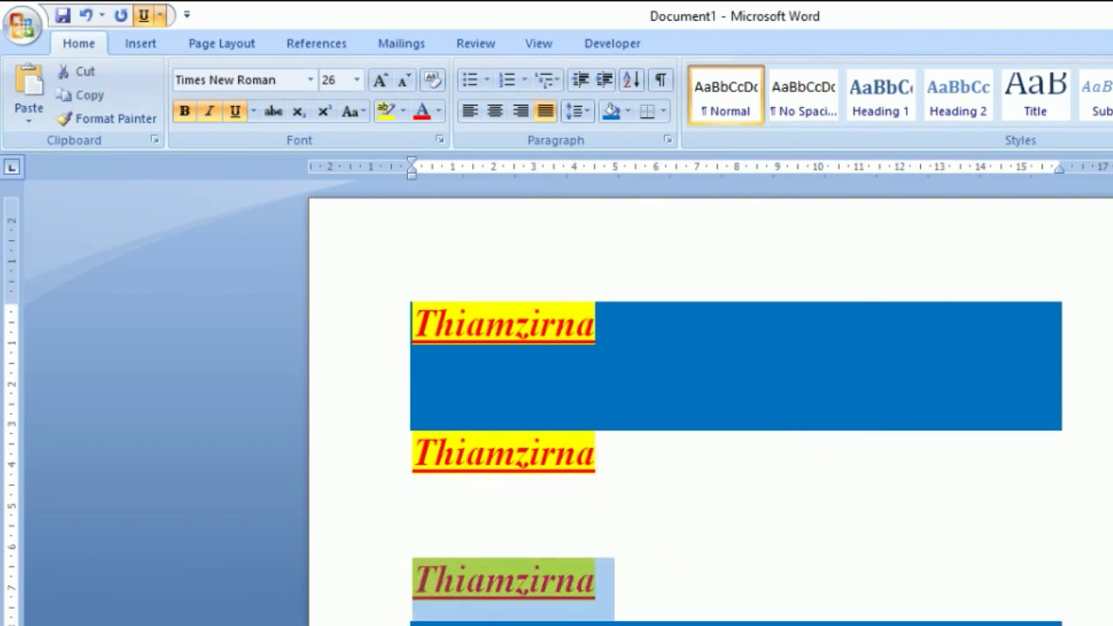
click(416, 579)
key(Delete)
text(A)
click(647, 526)
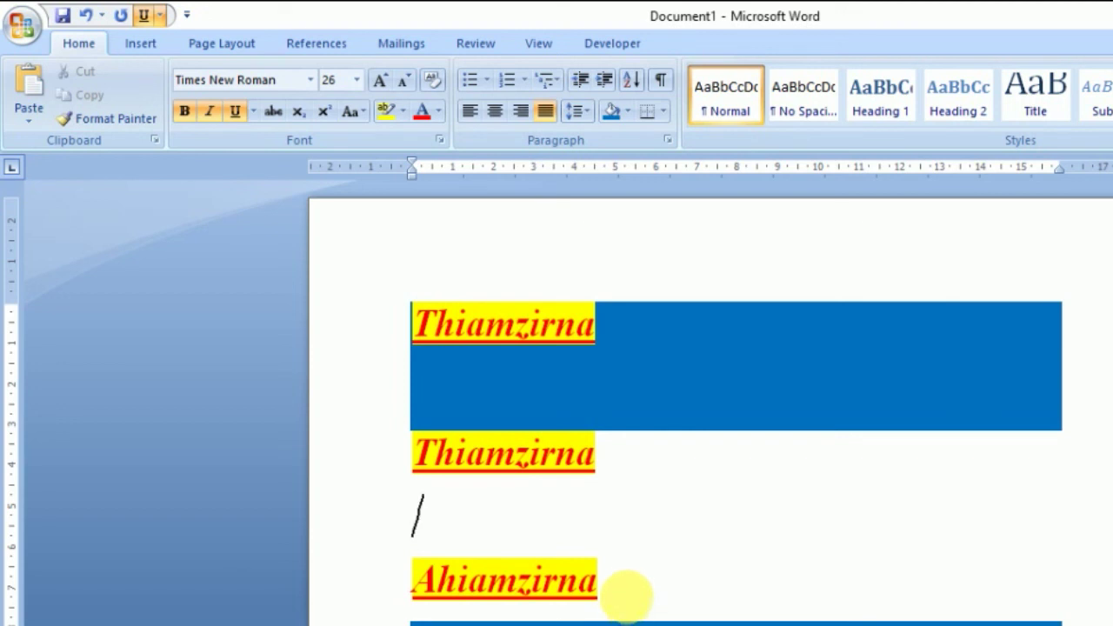
click(474, 374)
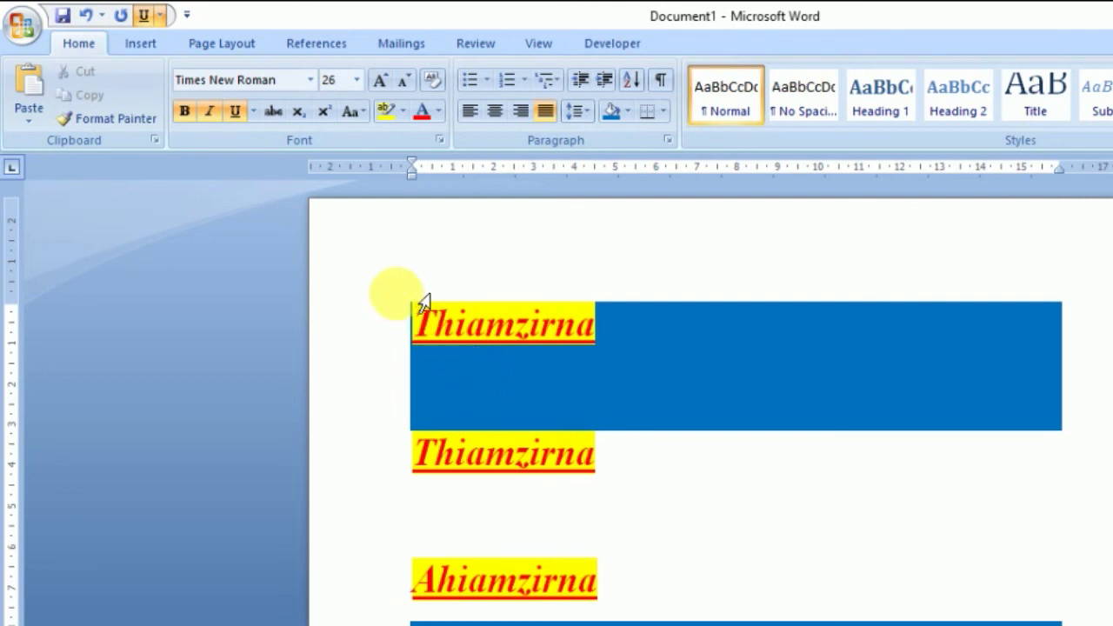
drag(415, 323, 582, 527)
drag(515, 483, 417, 392)
click(413, 445)
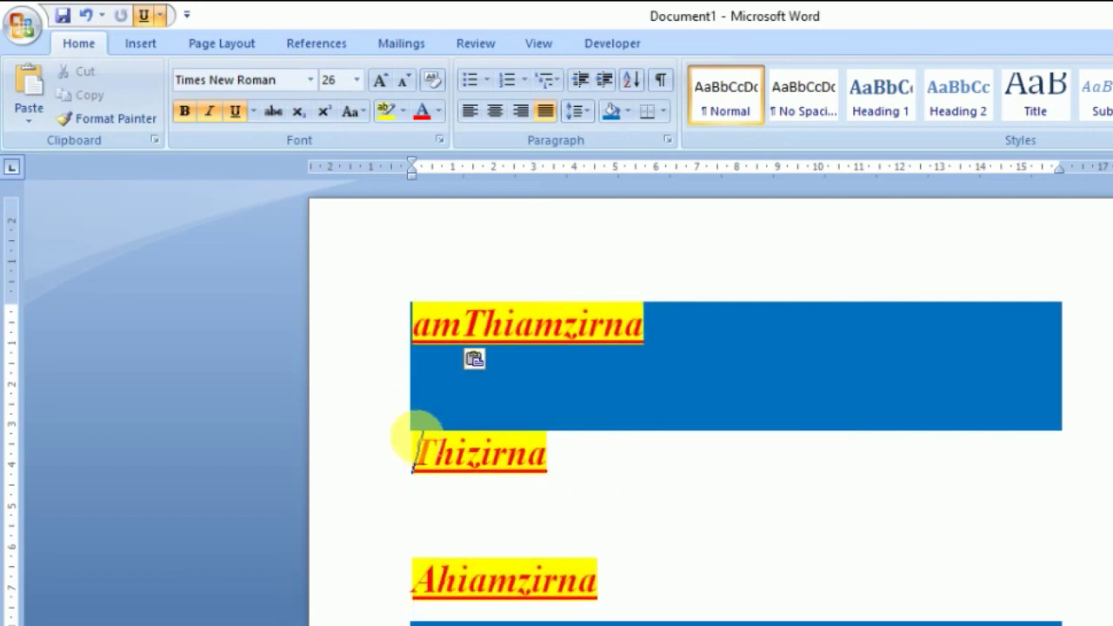
key(ctrl+z)
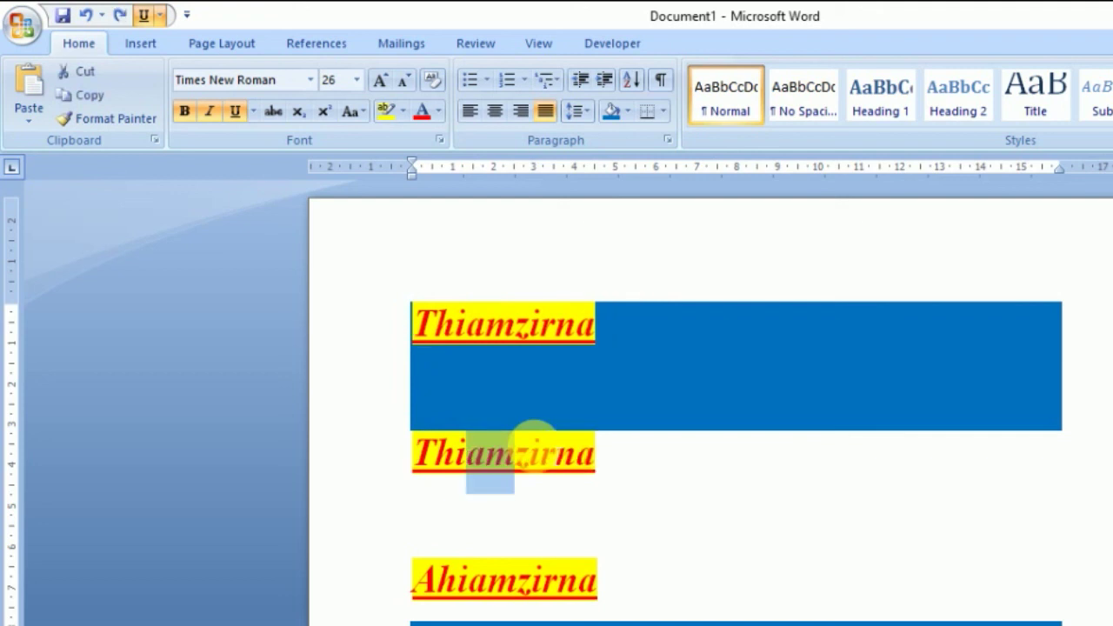
click(650, 571)
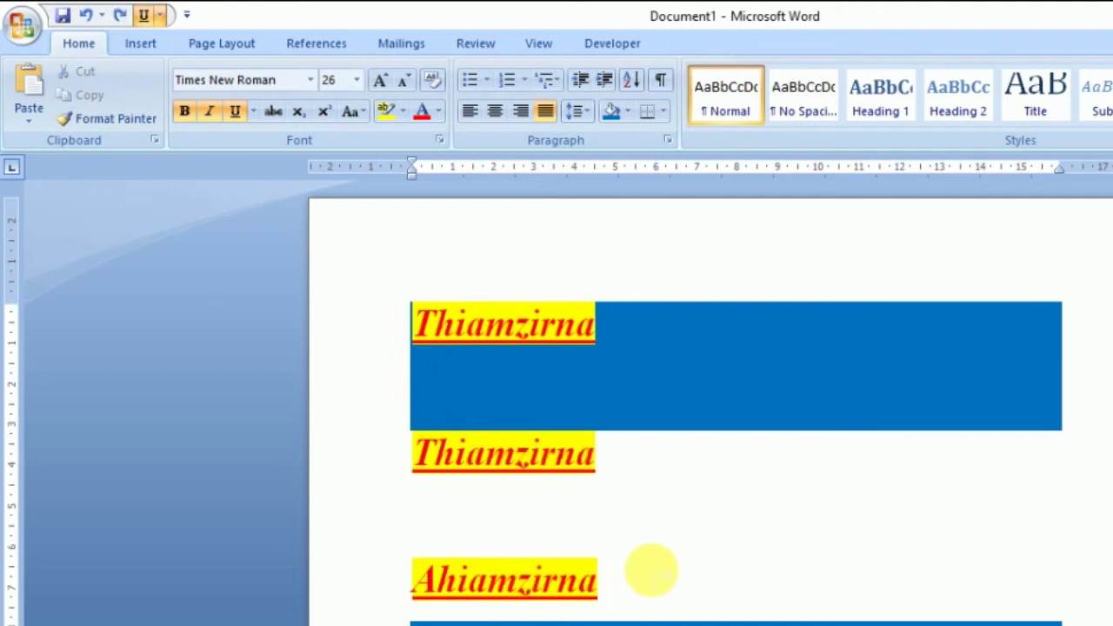
Set the line spacing of the whole document to 1.0
key(ctrl+a)
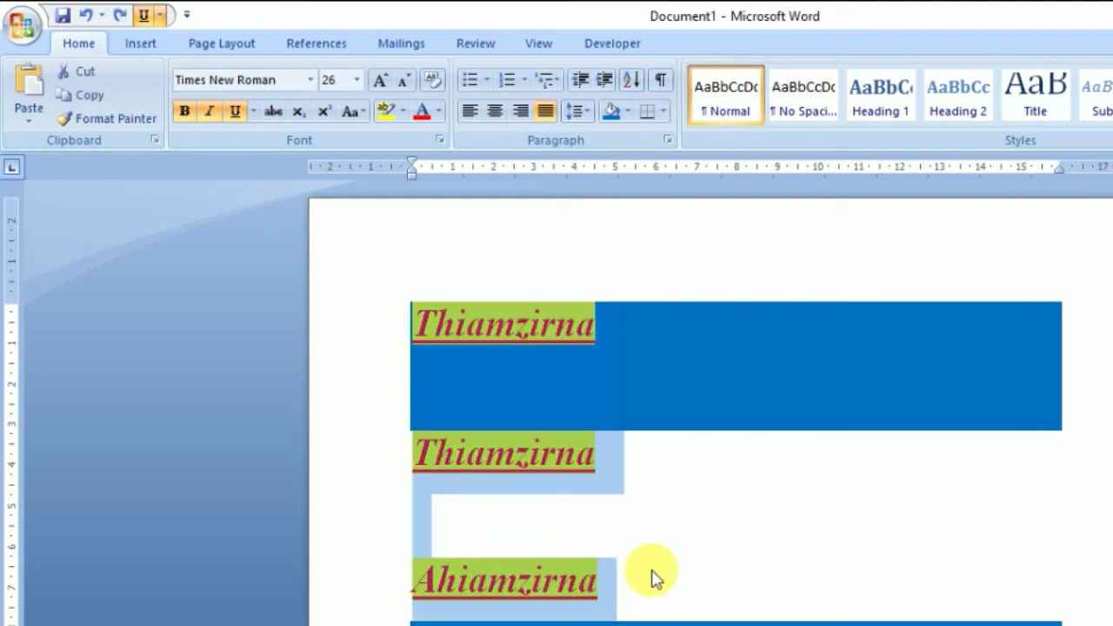
click(577, 111)
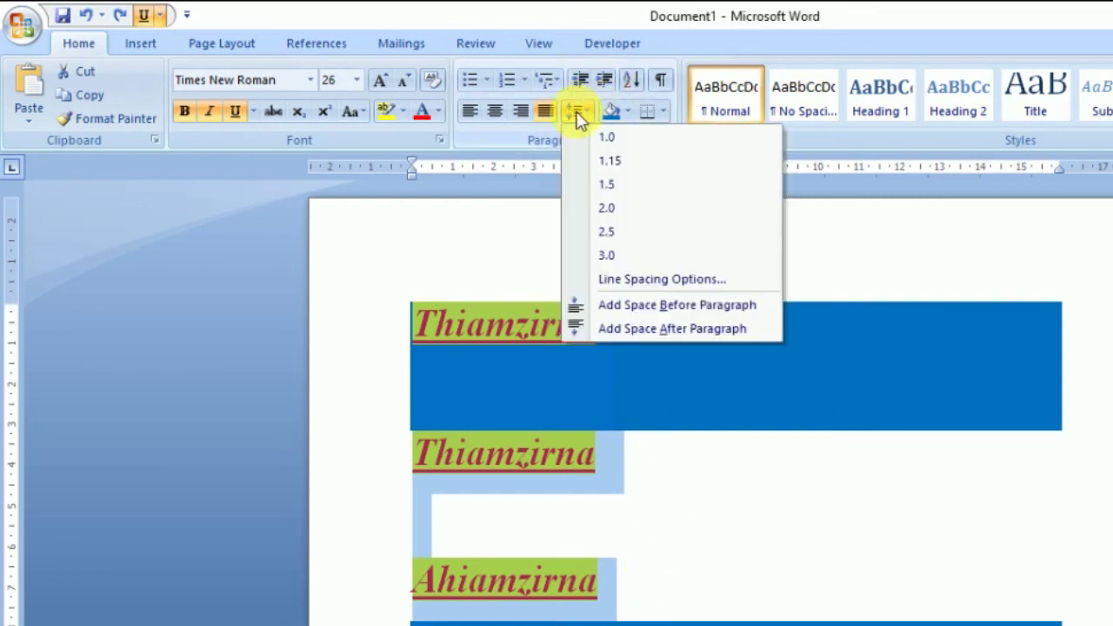
click(609, 139)
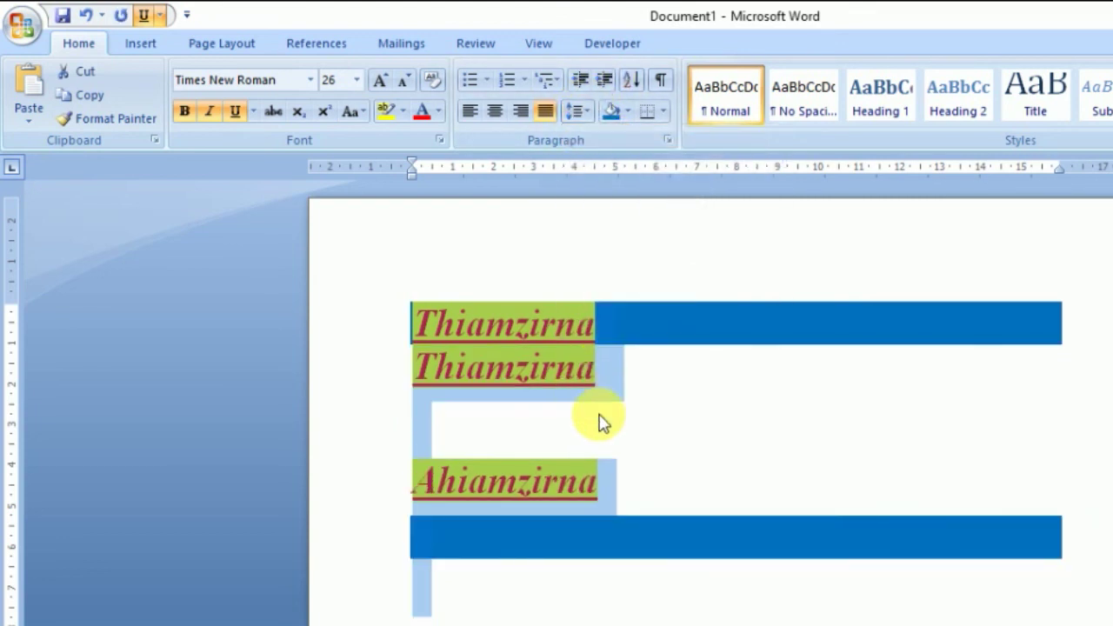
Delete the empty line between the second and third words
click(621, 387)
key(Left)
key(Delete)
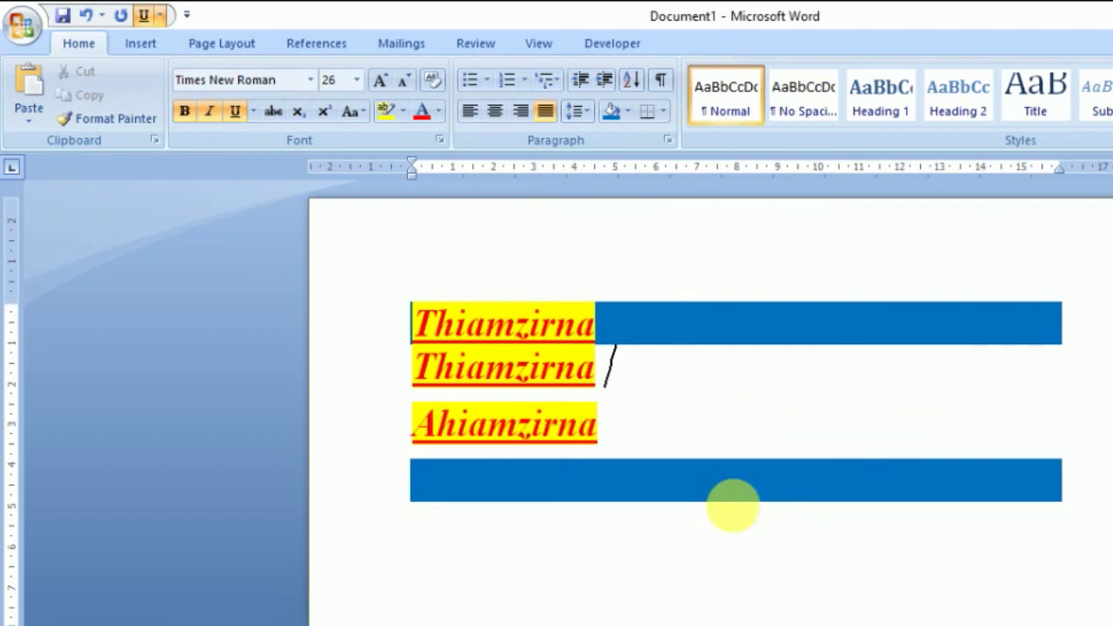
drag(412, 323, 625, 421)
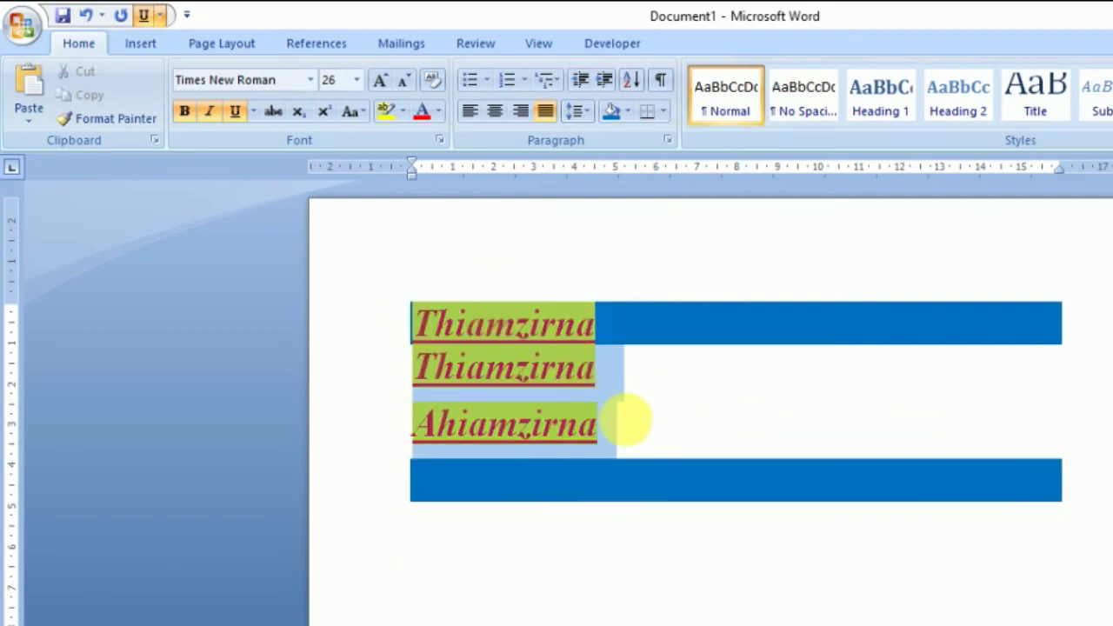
click(577, 111)
click(655, 396)
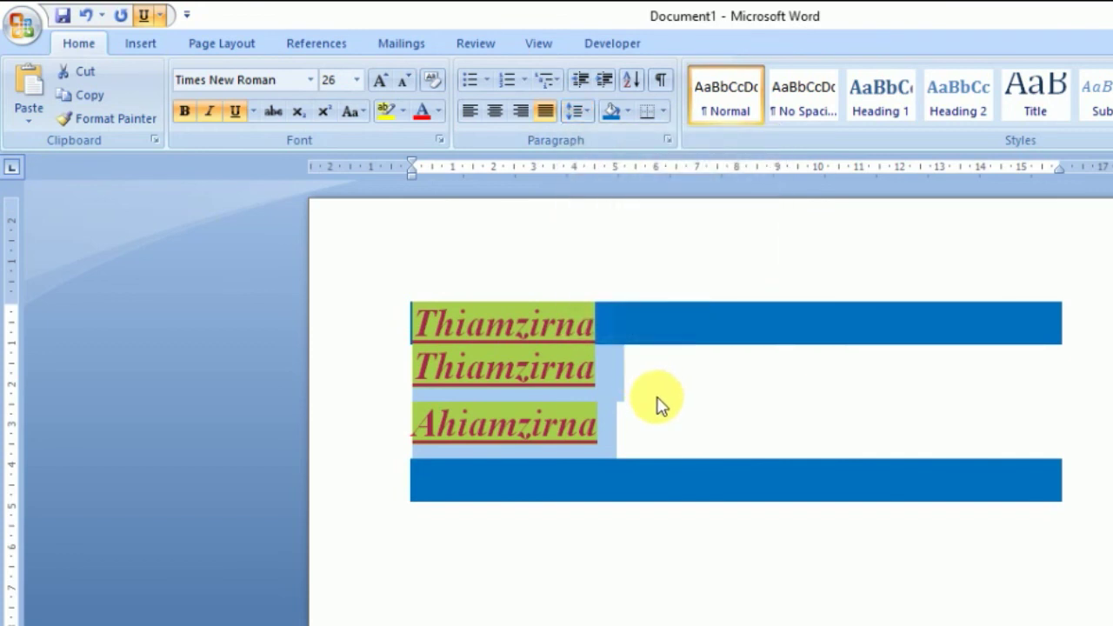
click(656, 397)
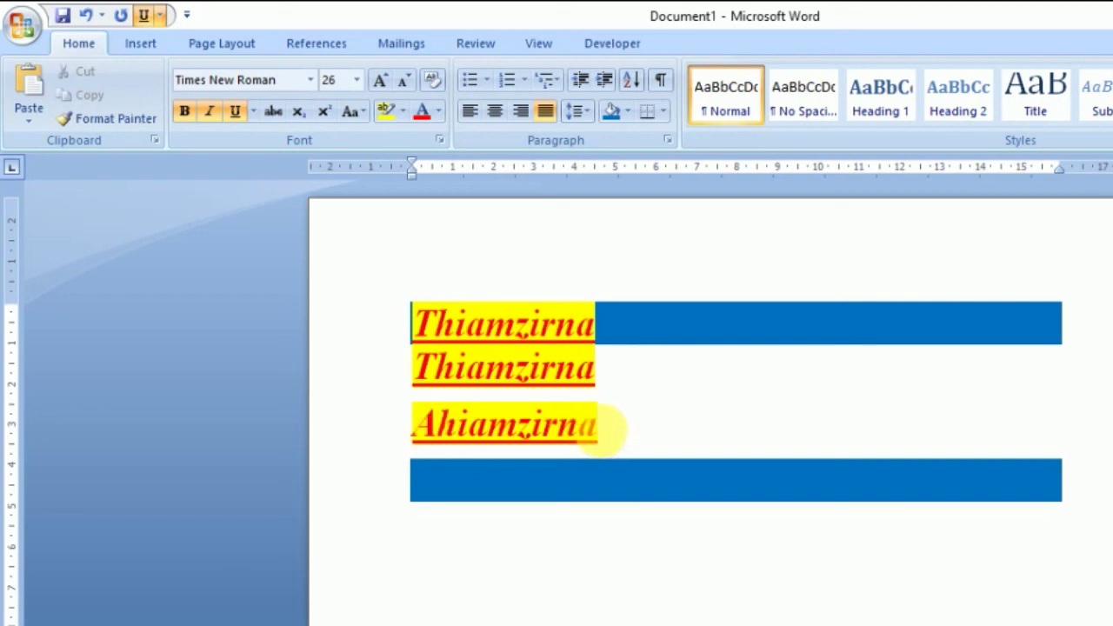
Sort the three word lines as text paragraphs in ascending order, with no header row
drag(599, 424, 397, 318)
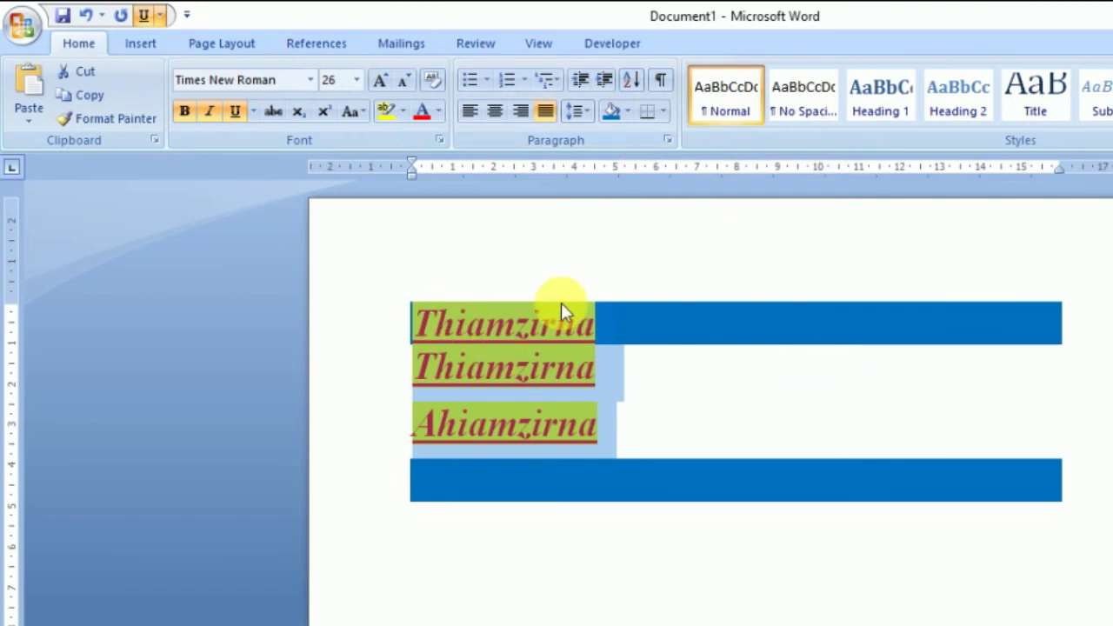
click(637, 87)
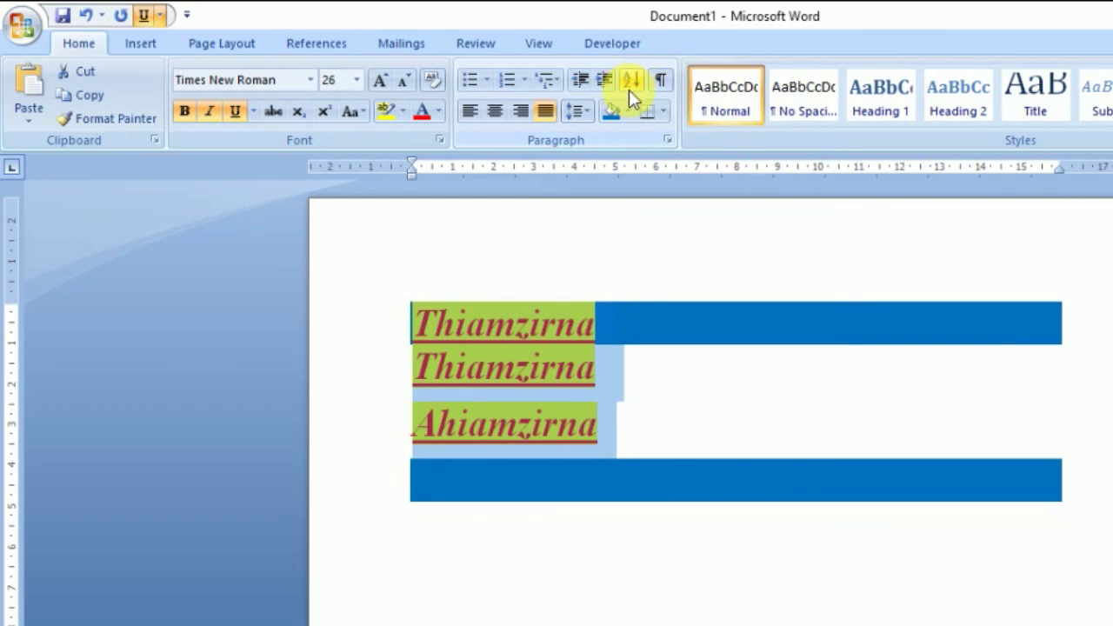
click(633, 83)
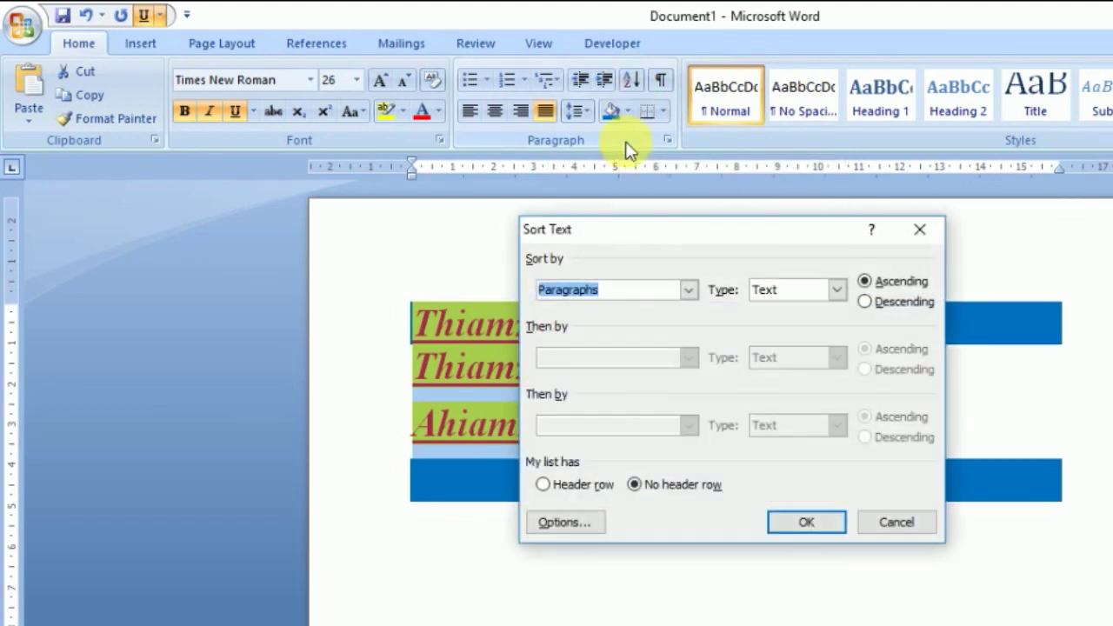
click(804, 522)
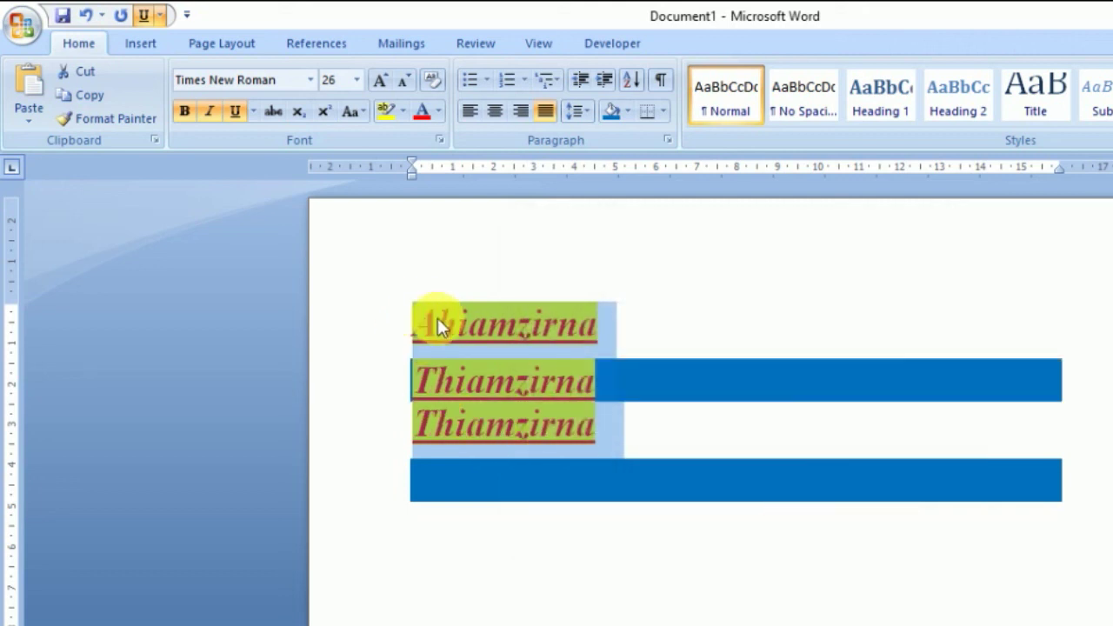
Replace the first letter of the word on the third text line with "B"
click(424, 452)
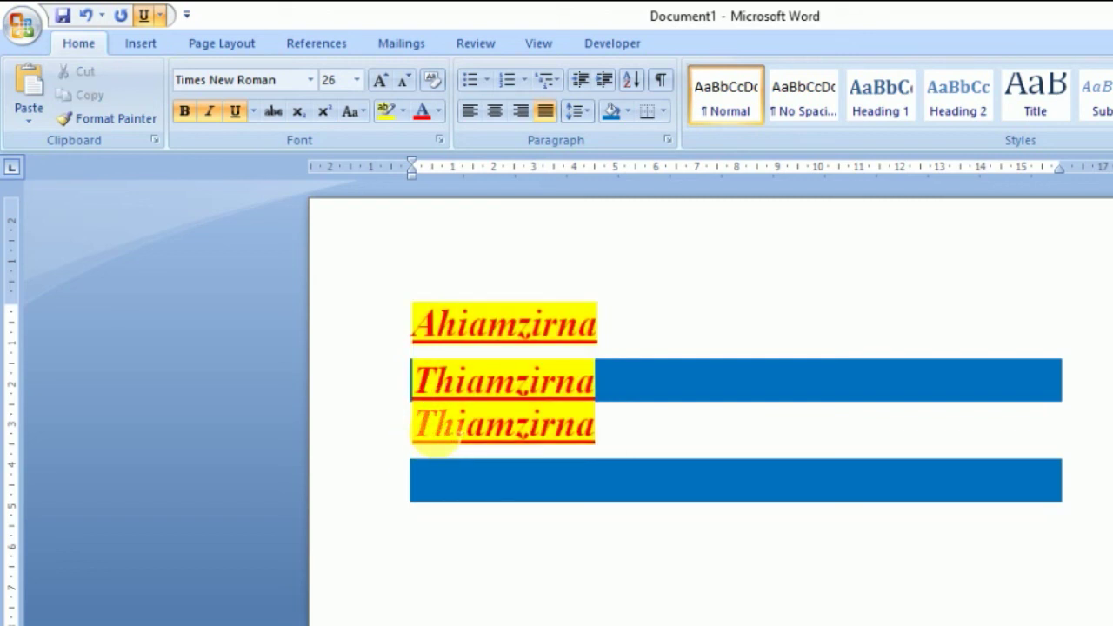
drag(409, 427, 428, 497)
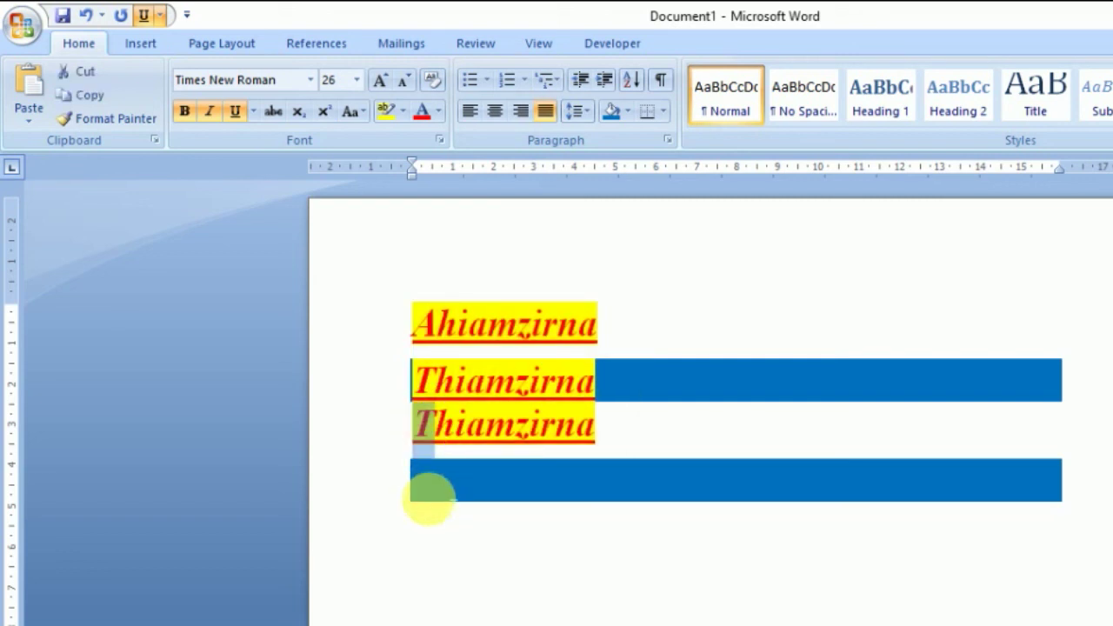
text(B)
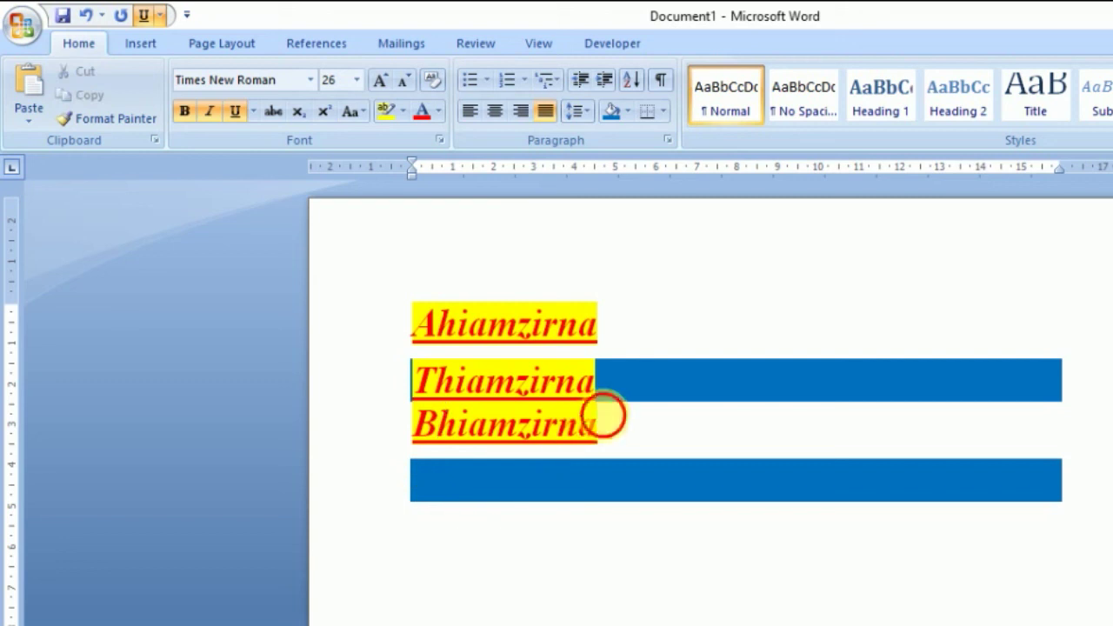
Sort the three lines from "Ahiamzirna" to "Bhiamzirna" again by paragraph text, ascending, and clear the selection
drag(619, 424, 397, 304)
click(429, 322)
click(613, 426)
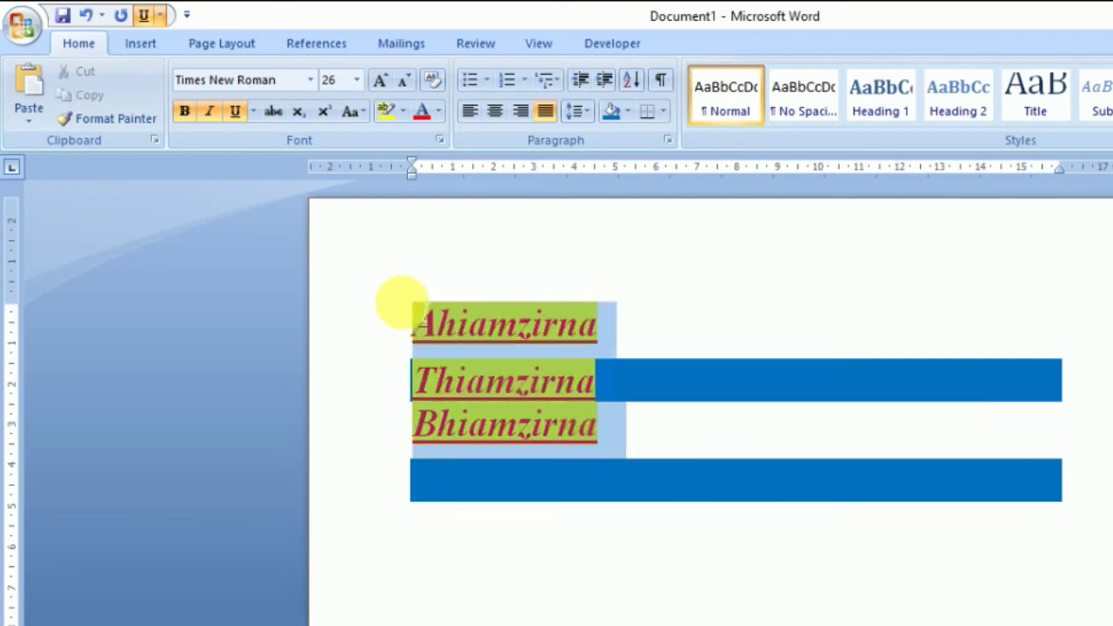
click(638, 76)
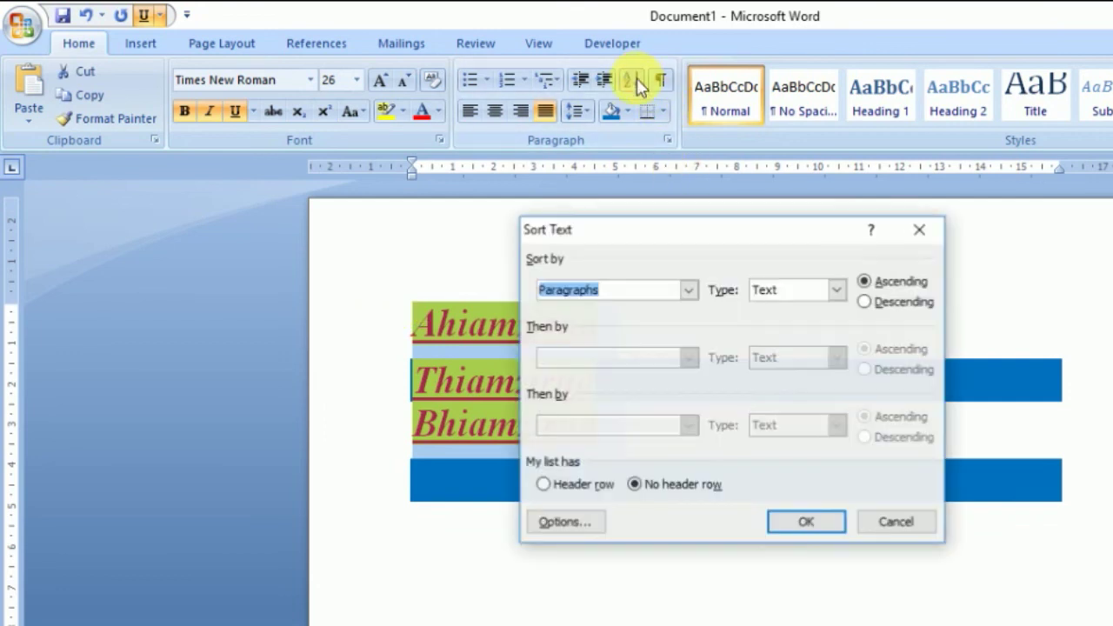
click(807, 523)
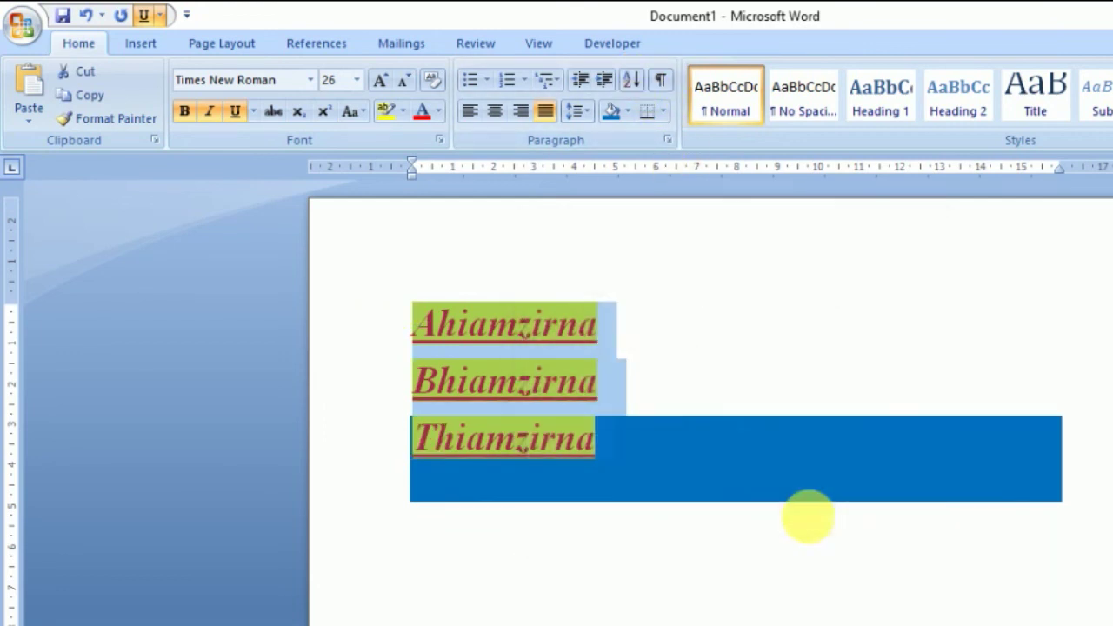
click(495, 374)
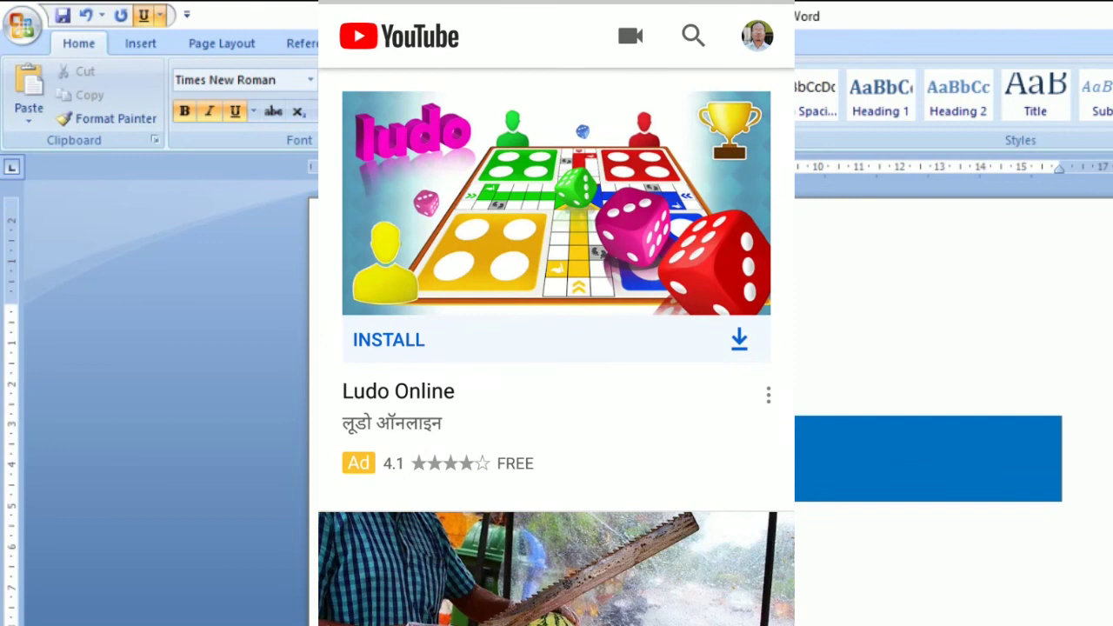
Switch to the YouTube mobile app and search for "thiamzirna"
click(693, 36)
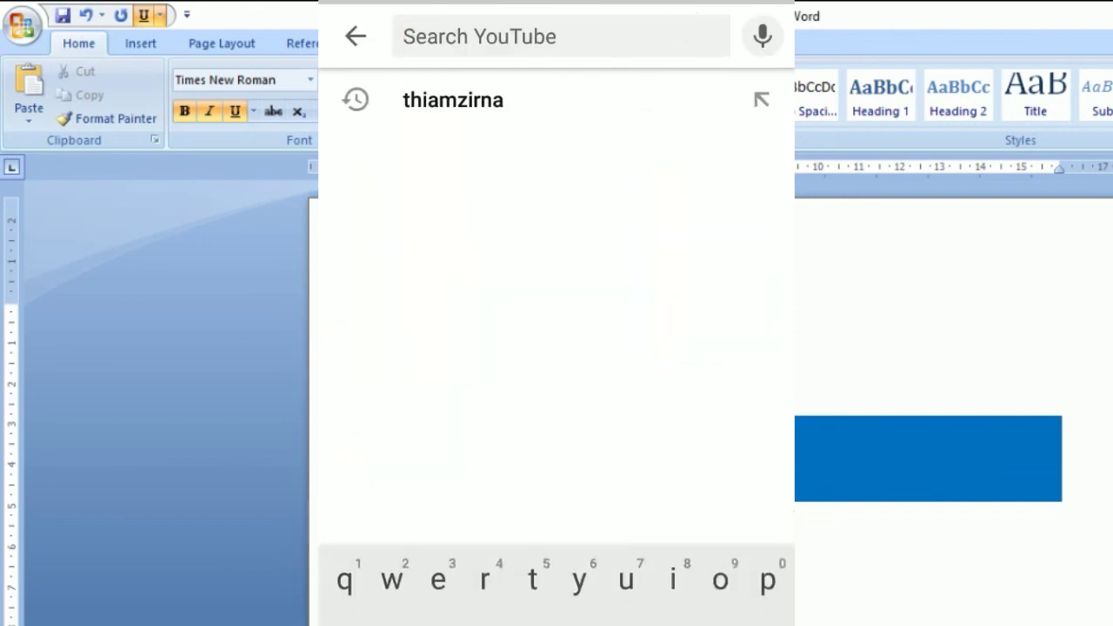
text(th)
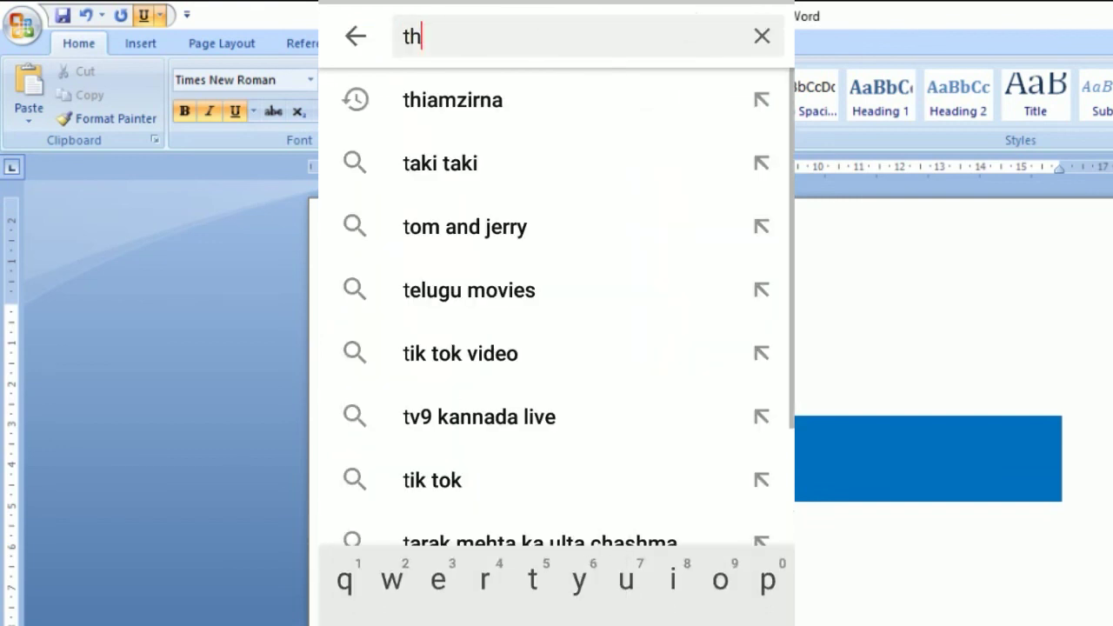
text(iam)
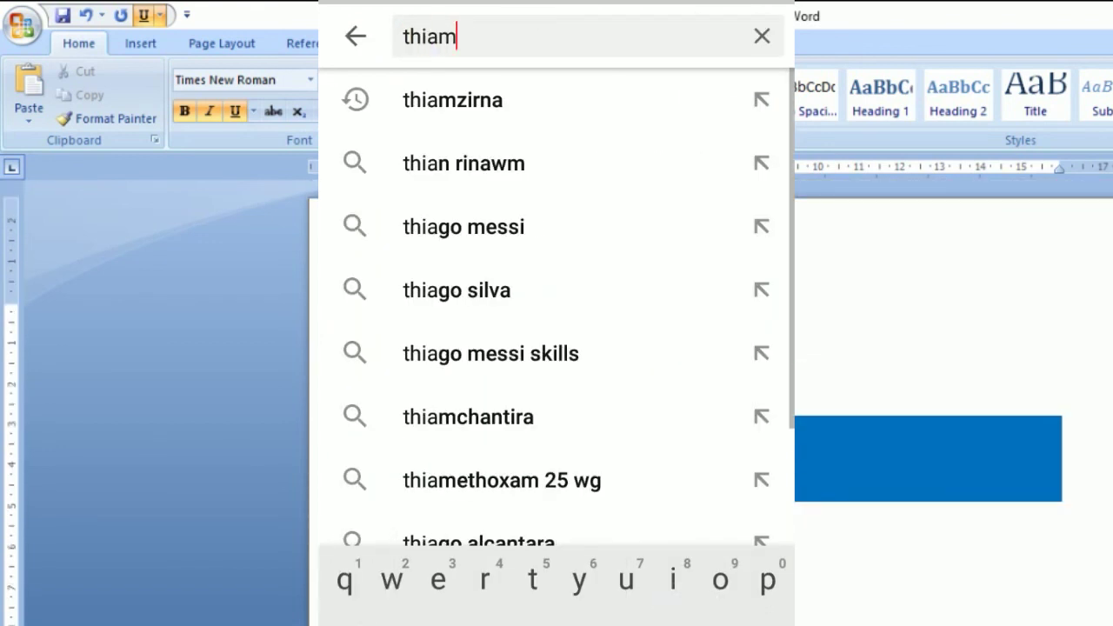
text(zirna)
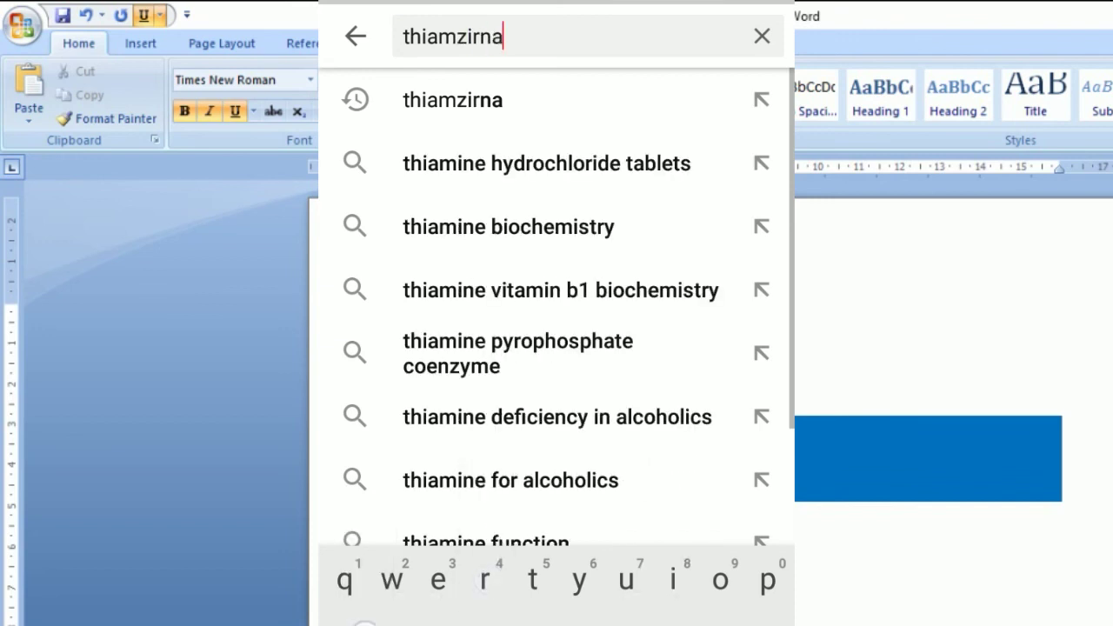
key(Return)
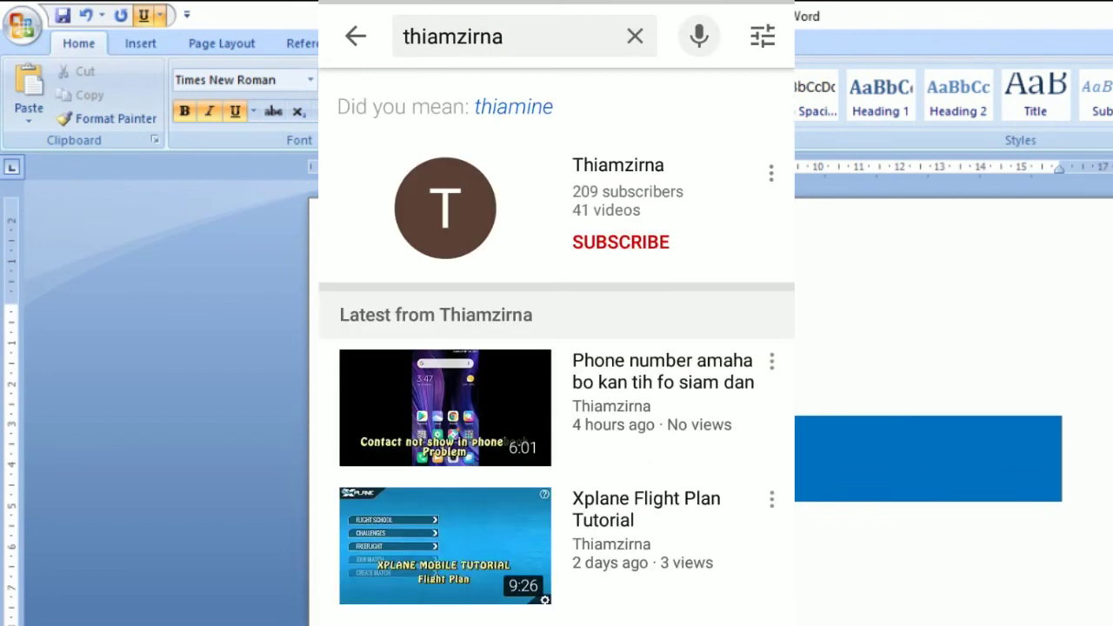
Open the Thiamzirna channel from the search results and subscribe to it
click(442, 197)
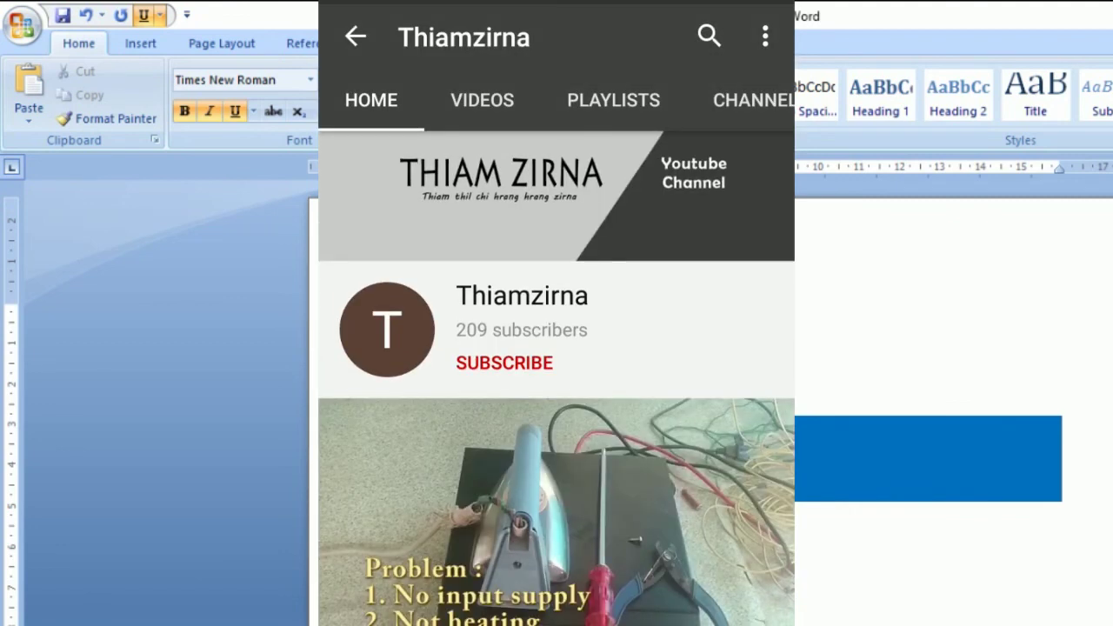
drag(505, 366, 524, 391)
click(505, 363)
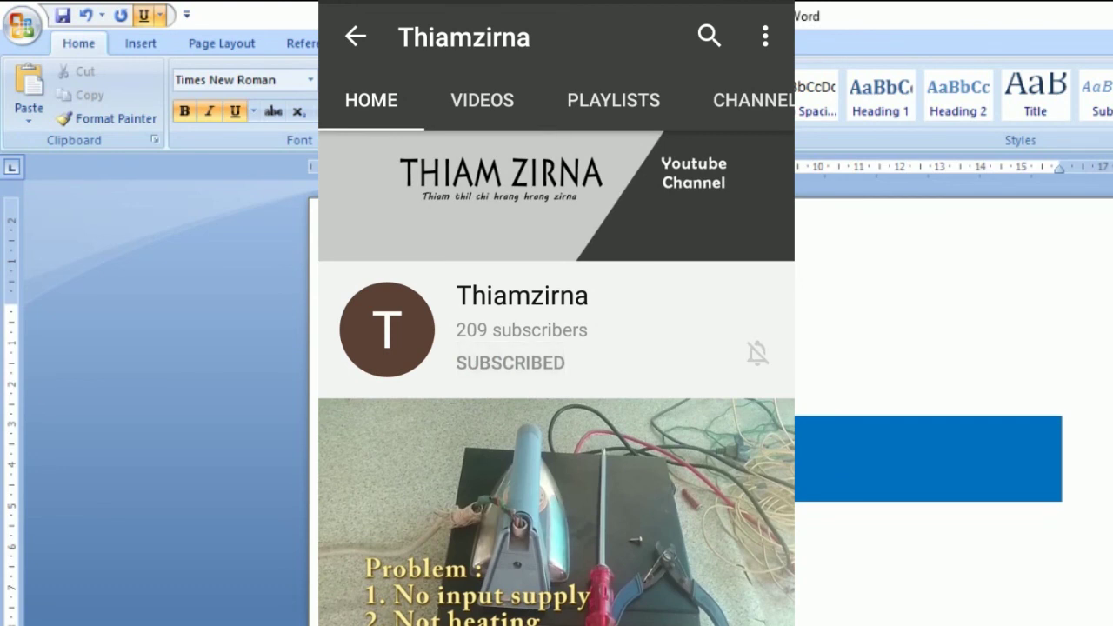